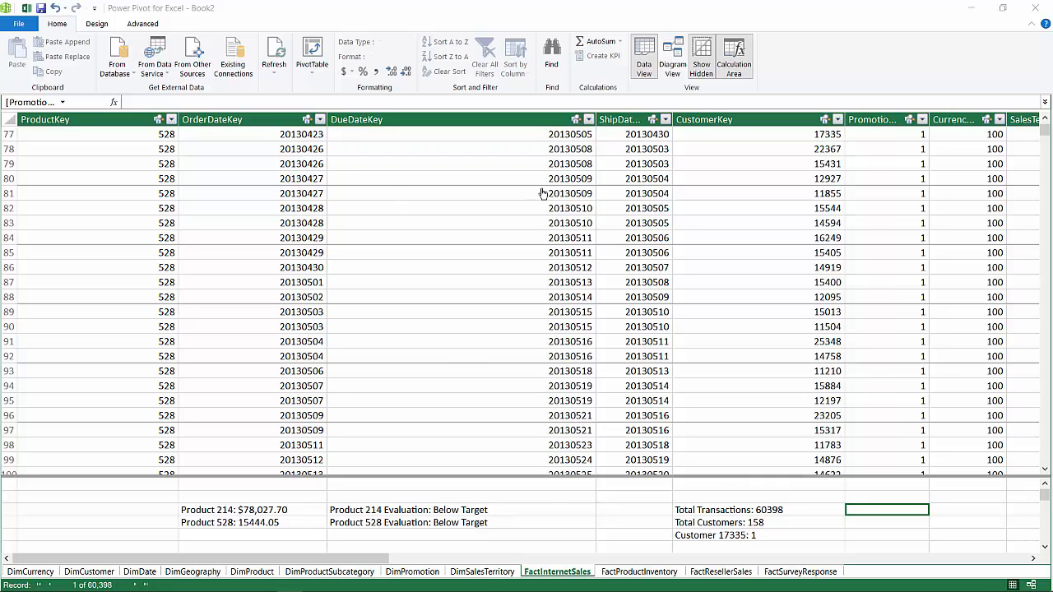
- Add the measure =COUNT(FactInternetSales[CustomerKey]) in the calculation area under PromotionKey, beside Total Transactions
{"action": "left_click", "coordinate": [897, 516]}
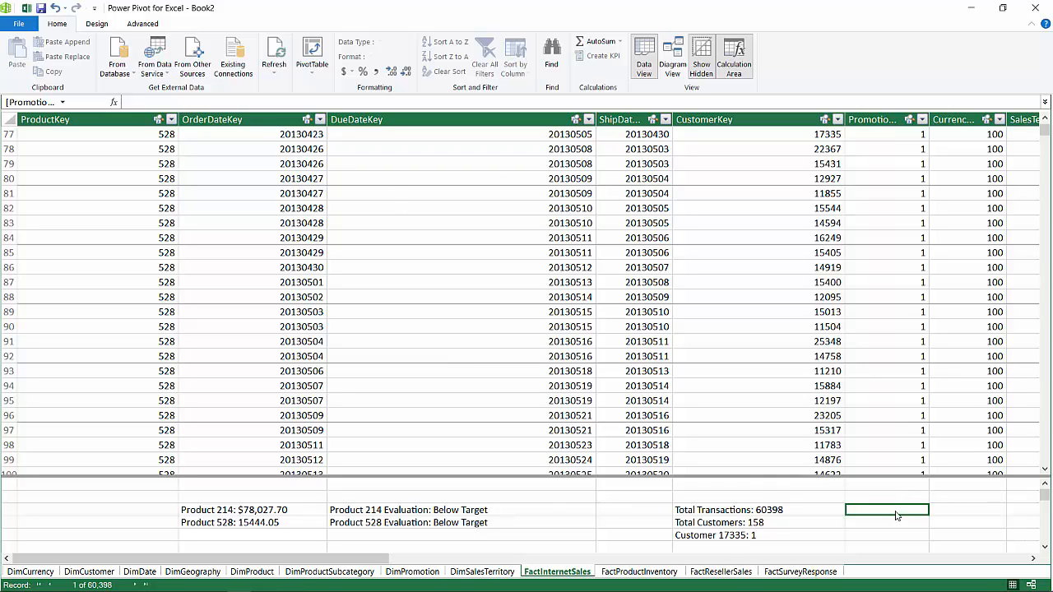
{"action": "type", "text": "="}
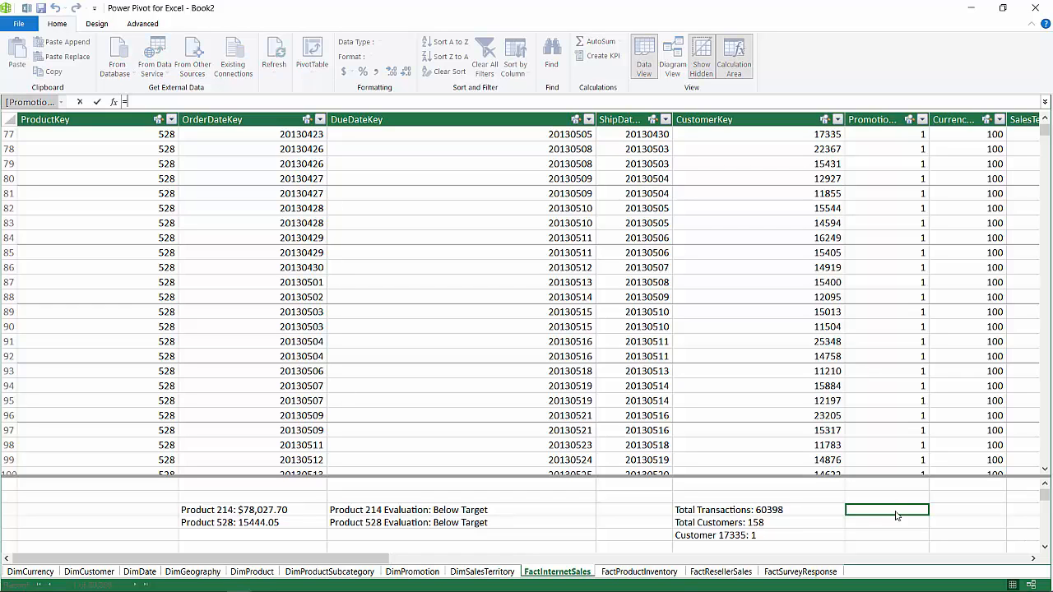
{"action": "type", "text": "COUNT("}
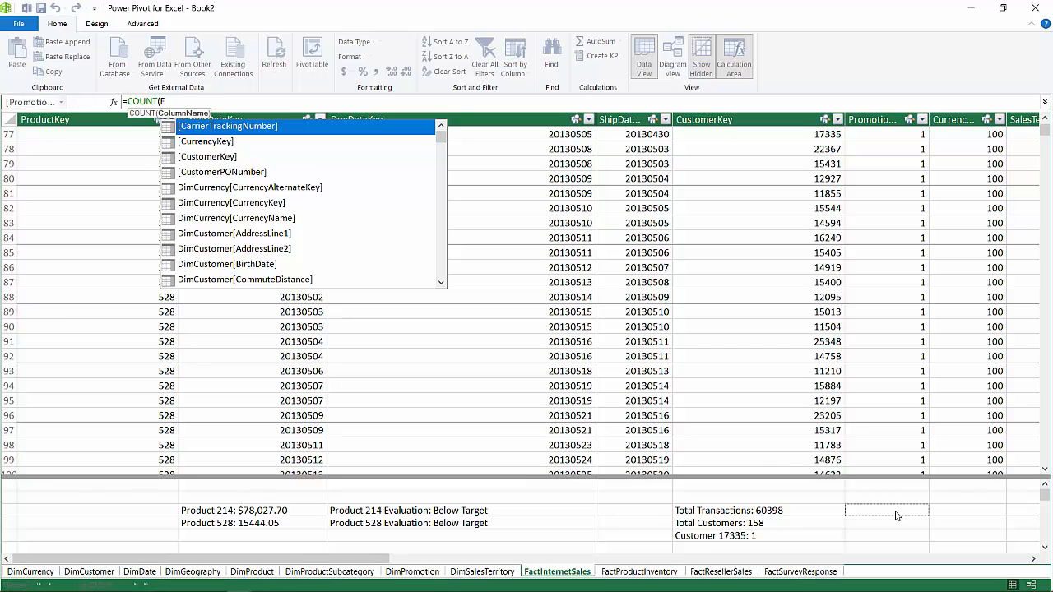
{"action": "type", "text": "Factintern"}
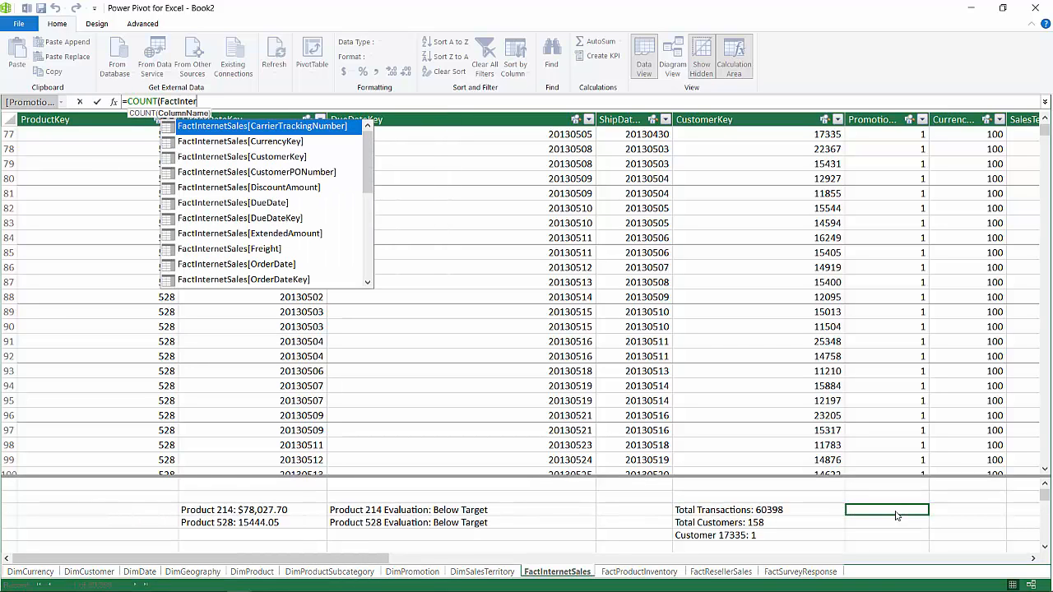
{"action": "key", "text": "Tab"}
{"action": "key", "text": "BackSpace"}
{"action": "key", "text": "BackSpace"}
{"action": "key", "text": "BackSpace"}
{"action": "key", "text": "BackSpace"}
{"action": "key", "text": "BackSpace"}
{"action": "key", "text": "BackSpace"}
{"action": "key", "text": "BackSpace"}
{"action": "key", "text": "BackSpace"}
{"action": "key", "text": "BackSpace"}
{"action": "key", "text": "BackSpace"}
{"action": "key", "text": "BackSpace"}
{"action": "key", "text": "BackSpace"}
{"action": "key", "text": "BackSpace"}
{"action": "key", "text": "BackSpace"}
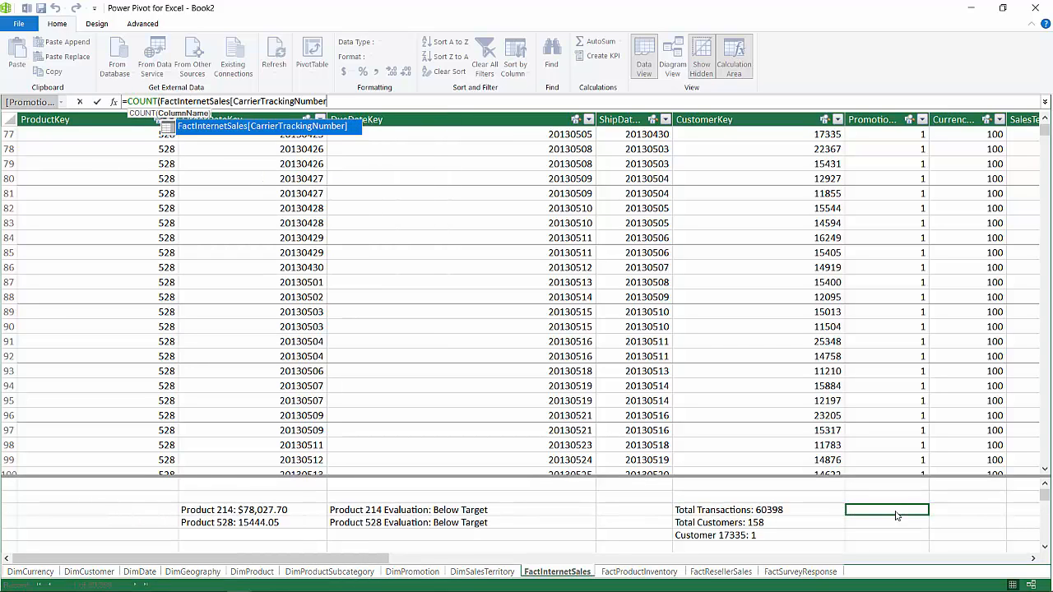
{"action": "key", "text": "BackSpace"}
{"action": "key", "text": "BackSpace"}
{"action": "key", "text": "BackSpace"}
{"action": "key", "text": "BackSpace"}
{"action": "key", "text": "BackSpace"}
{"action": "key", "text": "BackSpace"}
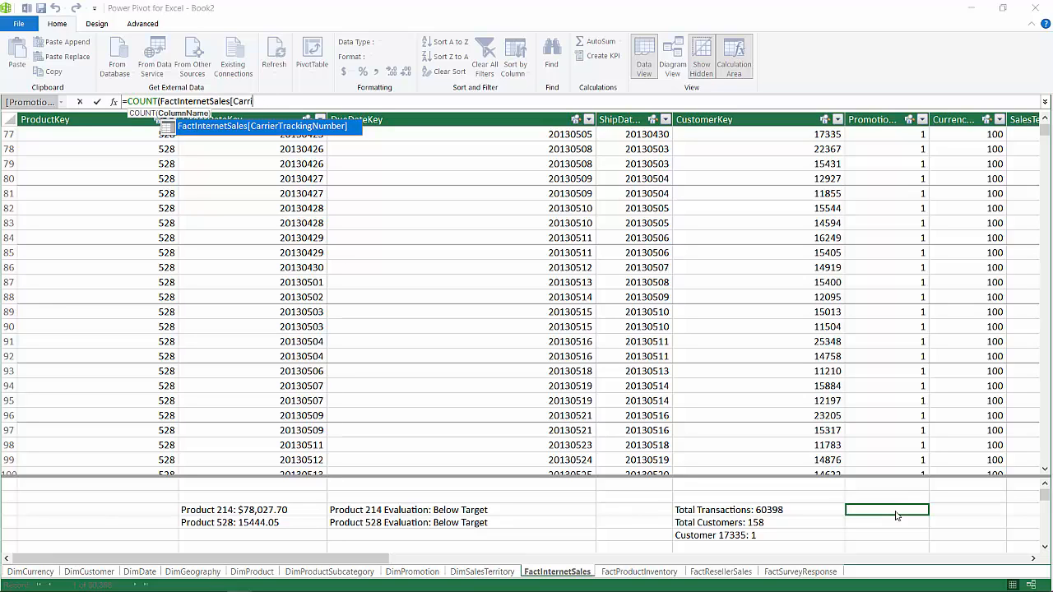
{"action": "key", "text": "BackSpace"}
{"action": "key", "text": "BackSpace"}
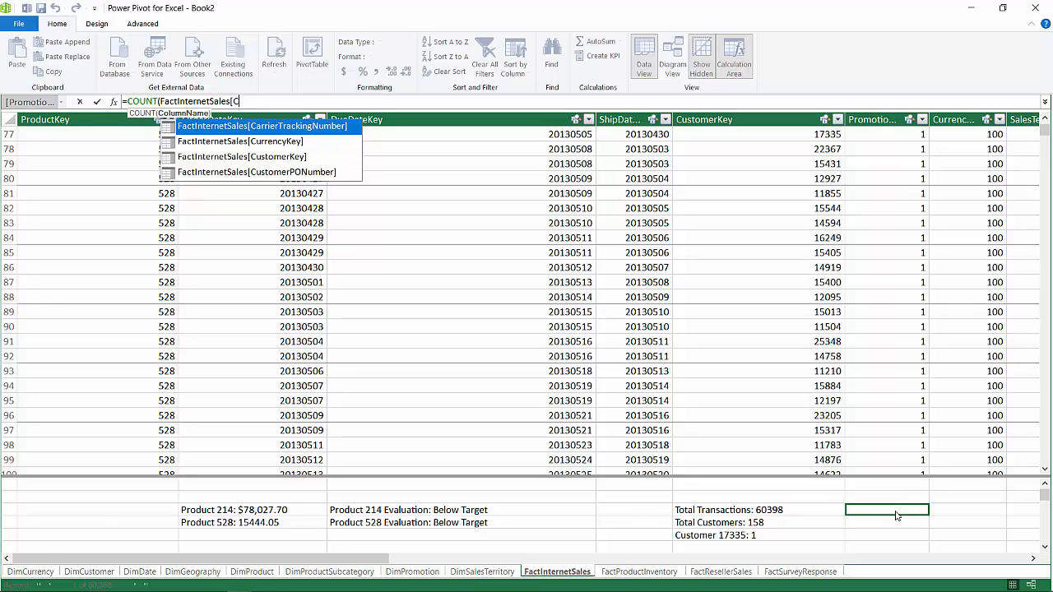
{"action": "type", "text": "Custom"}
{"action": "key", "text": "Tab"}
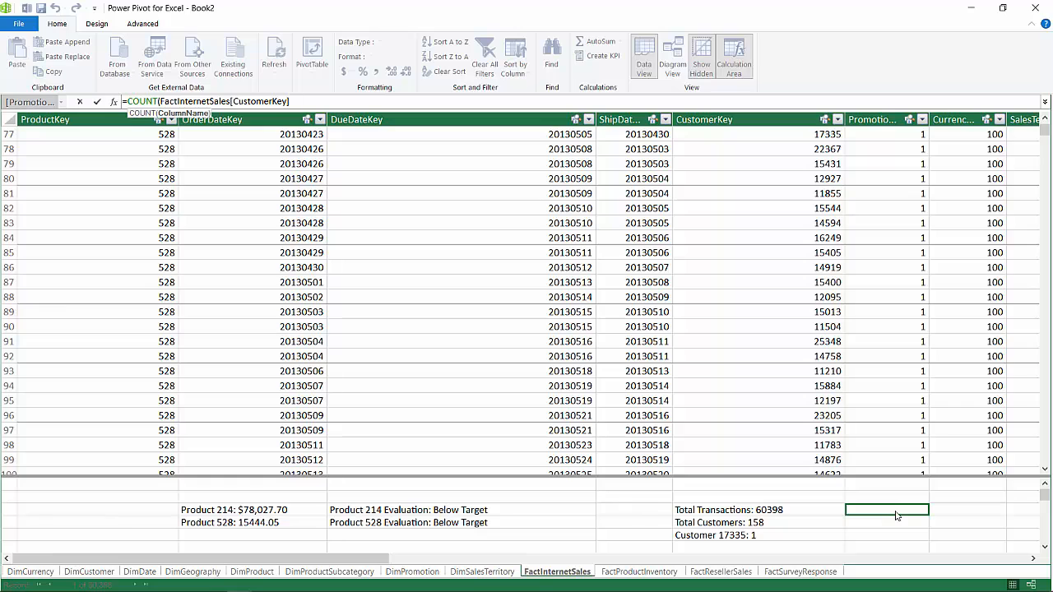
{"action": "type", "text": ")"}
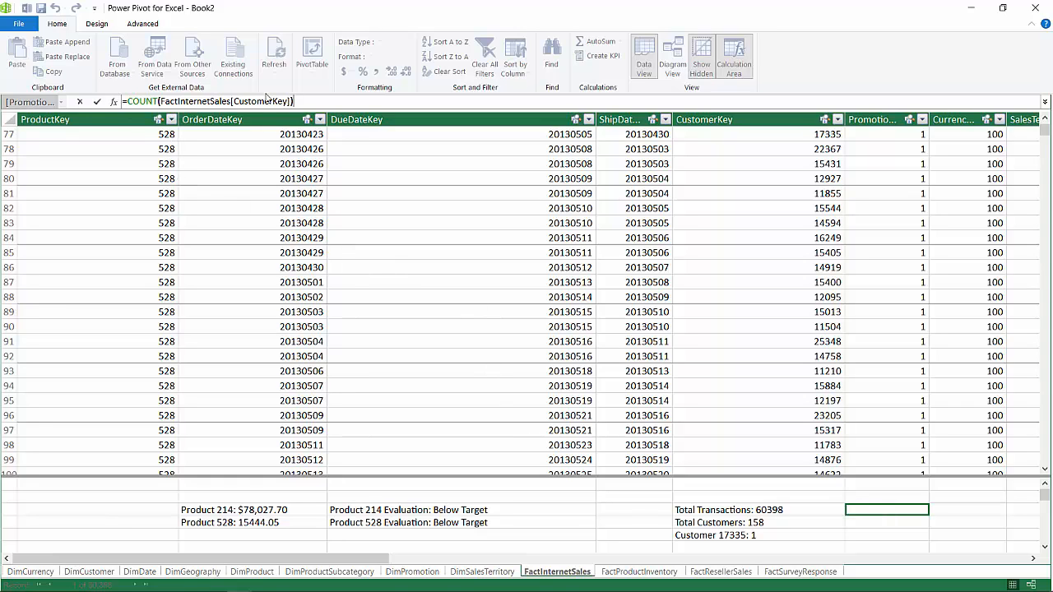
{"action": "key", "text": "Return"}
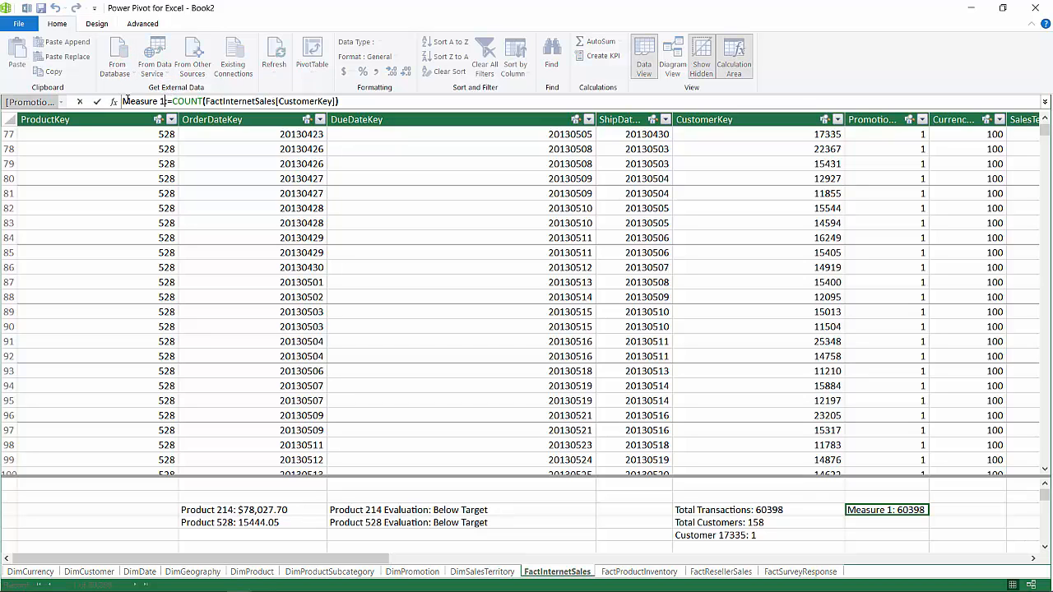
- Rename the new count measure to Count Customer Key and widen the PromotionKey column to fit it
{"action": "left_click_drag", "start_coordinate": [163, 100], "coordinate": [122, 100]}
{"action": "type", "text": "Count"}
{"action": "type", "text": " Customer Key"}
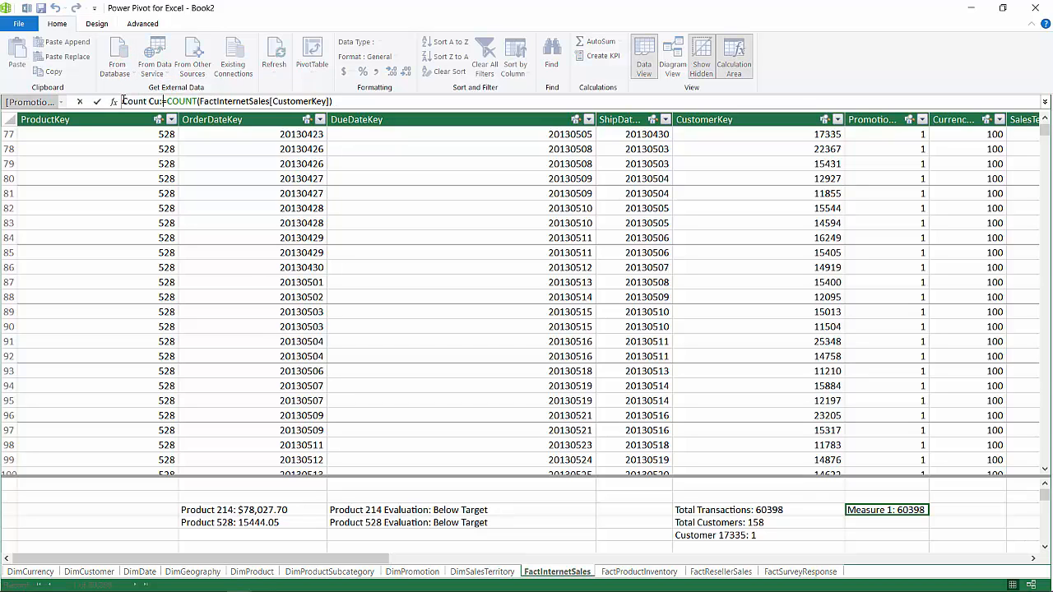
{"action": "key", "text": "Return"}
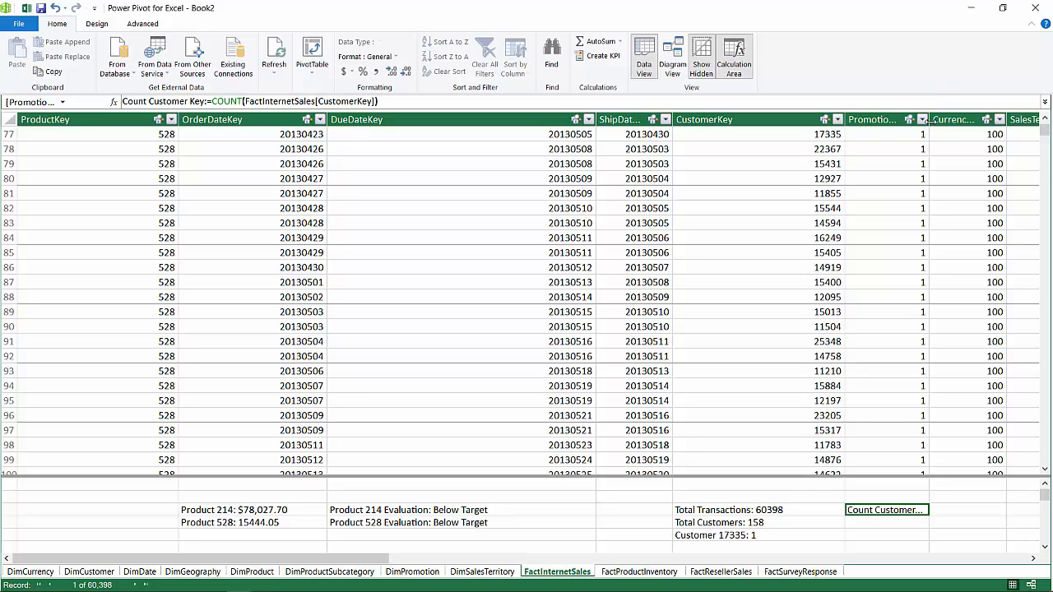
{"action": "left_click_drag", "start_coordinate": [929, 131], "coordinate": [987, 131]}
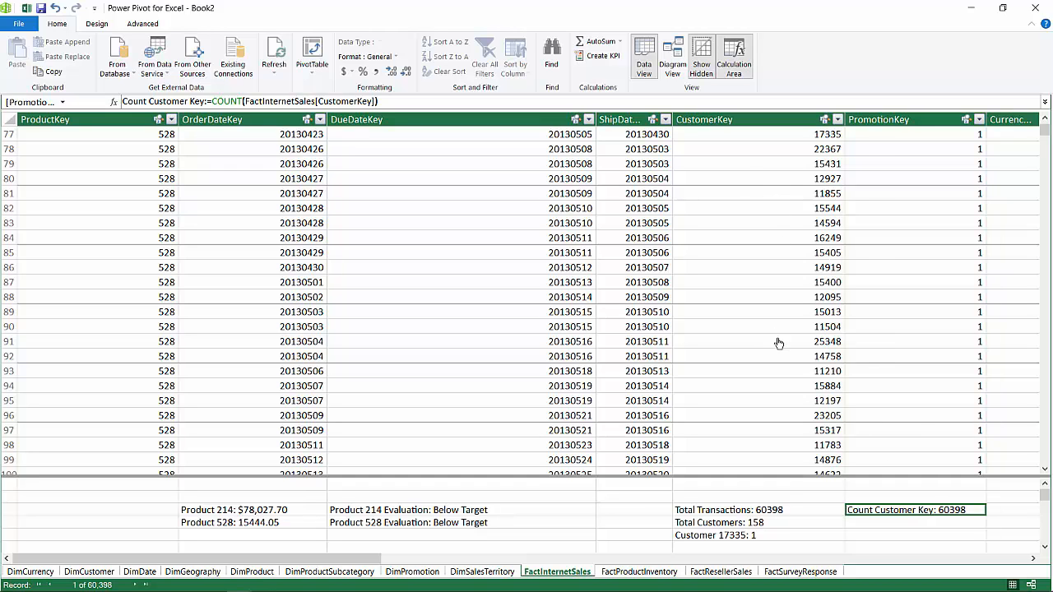
- Enter the measure =COUNTROWS([FactInternetSales]) in the calculation cell below Count Customer Key
{"action": "left_click", "coordinate": [869, 528]}
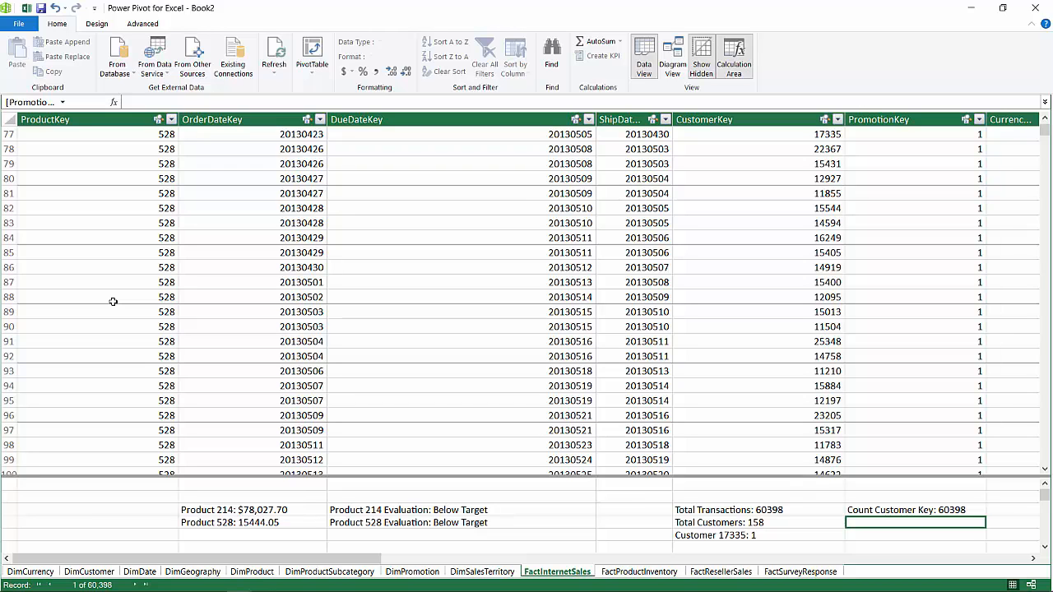
{"action": "type", "text": "="}
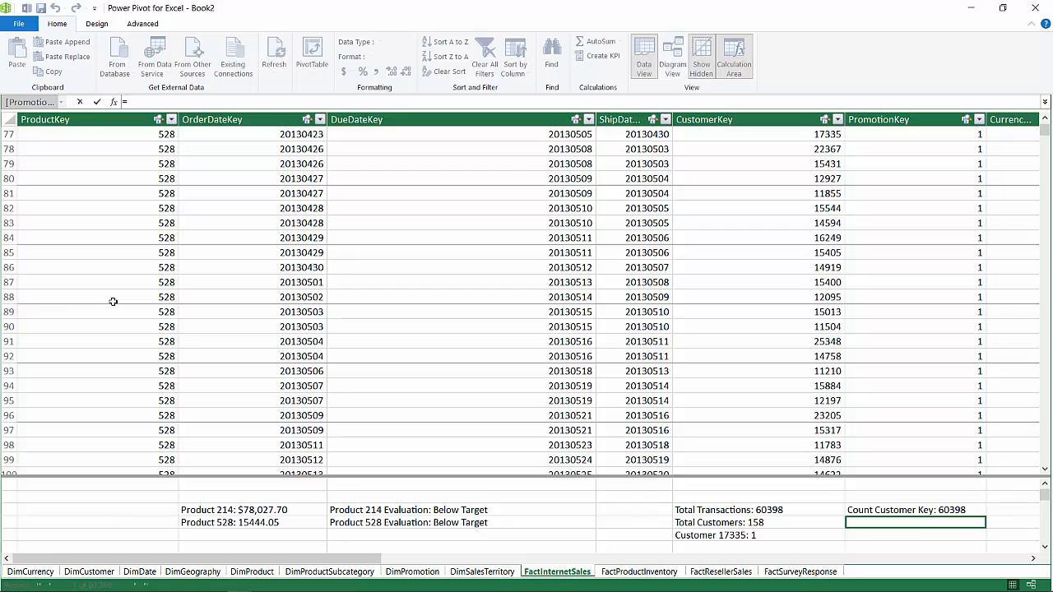
{"action": "type", "text": "Count"}
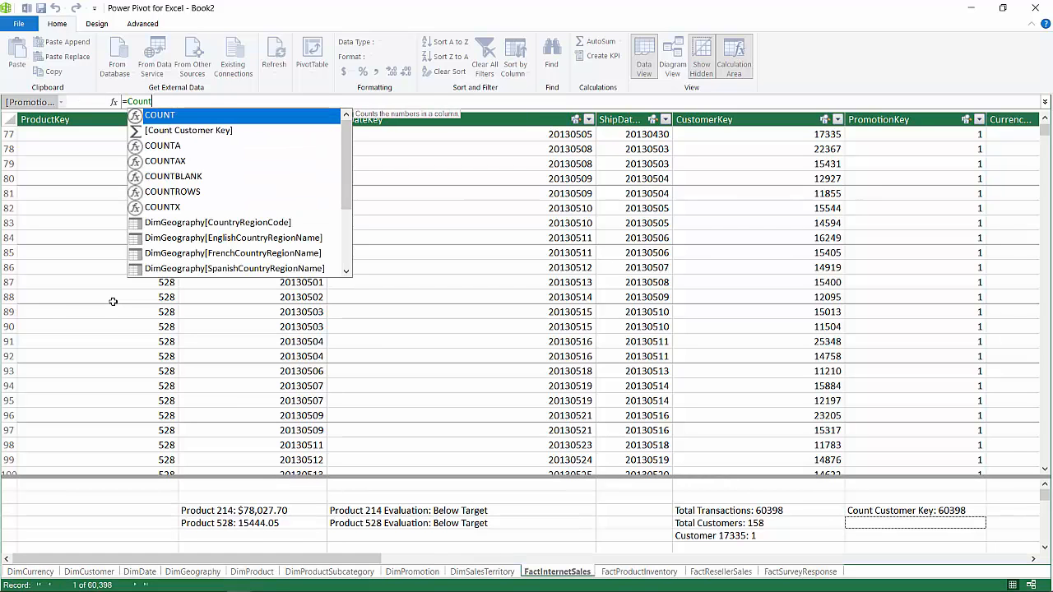
{"action": "type", "text": "ro"}
{"action": "key", "text": "Tab"}
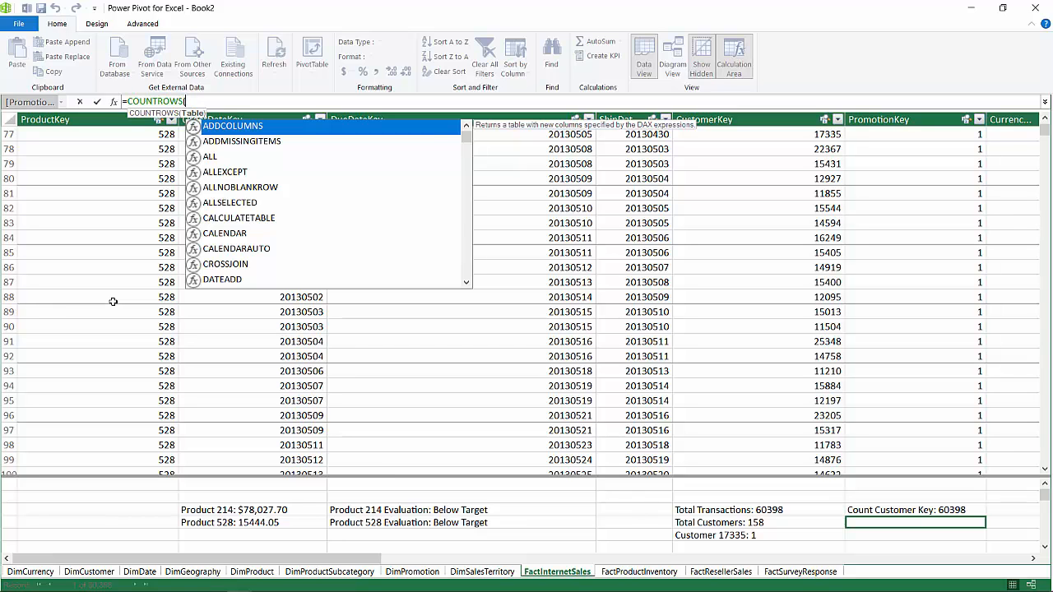
{"action": "type", "text": "'Fact"}
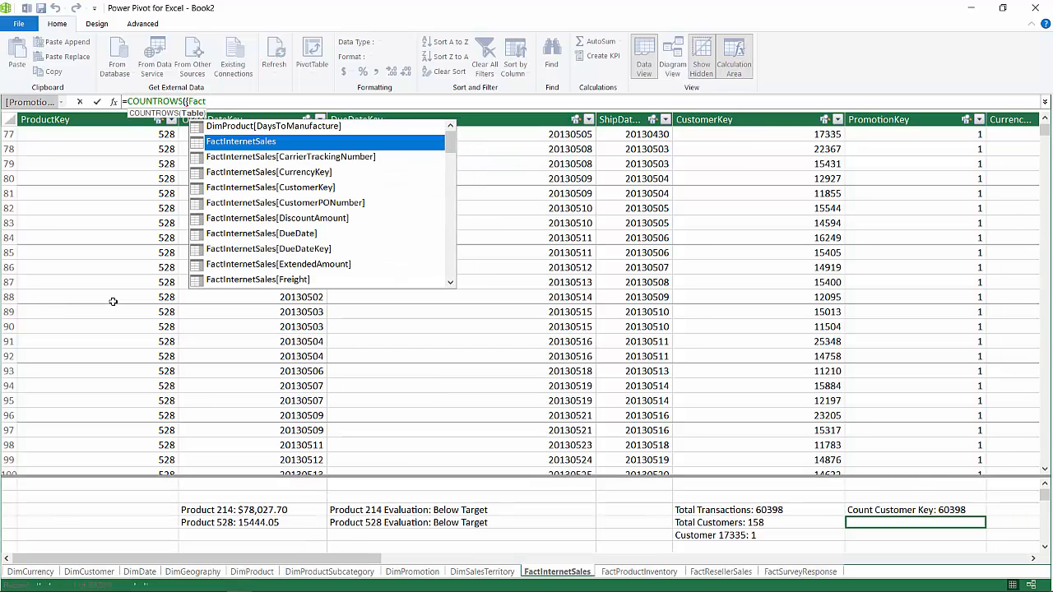
{"action": "key", "text": "Tab"}
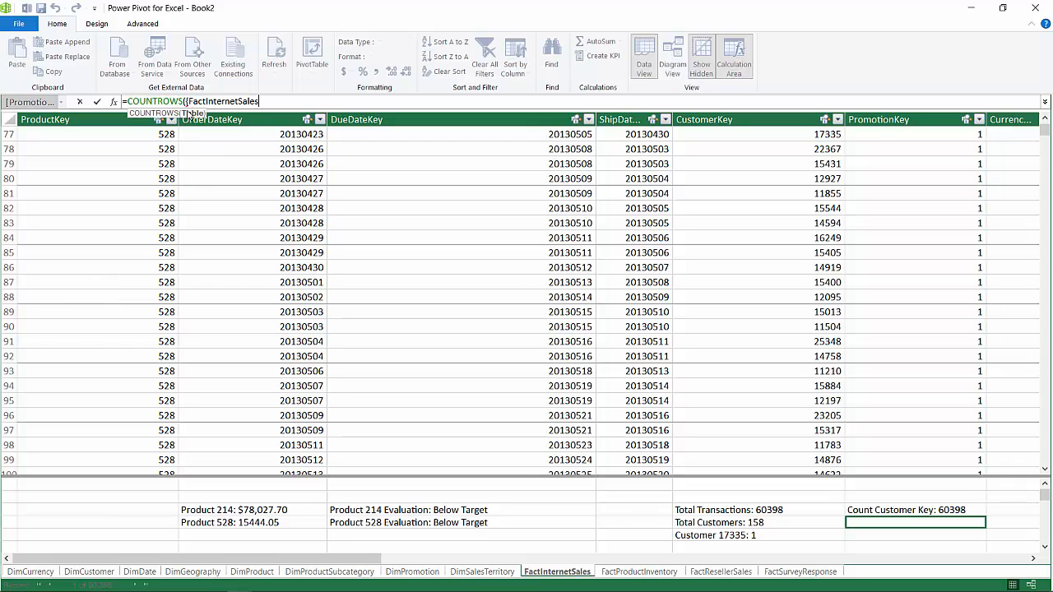
{"action": "left_click", "coordinate": [191, 101]}
{"action": "key", "text": "BackSpace"}
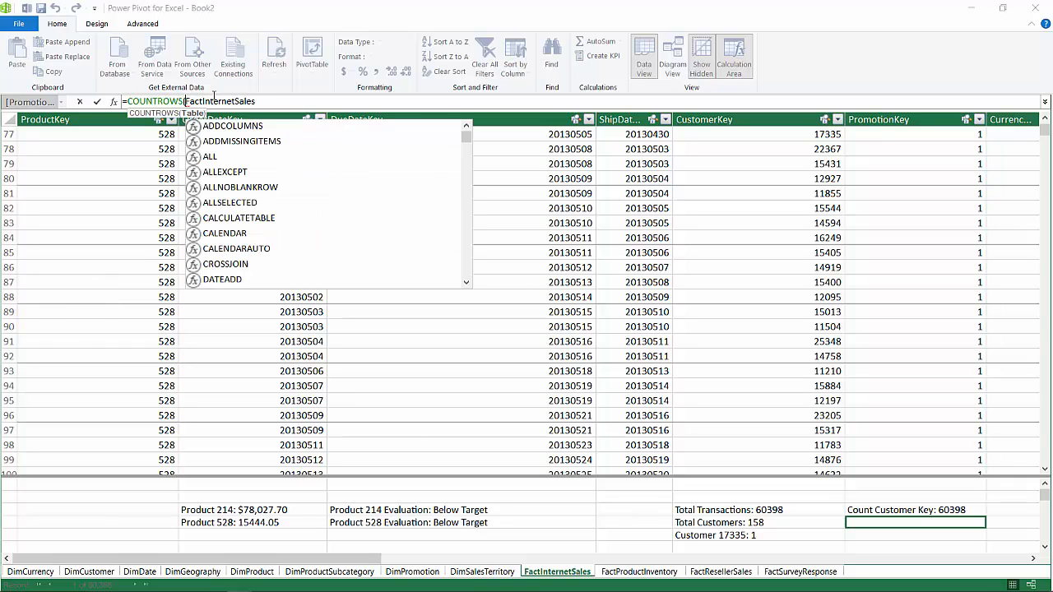
{"action": "left_click", "coordinate": [332, 103]}
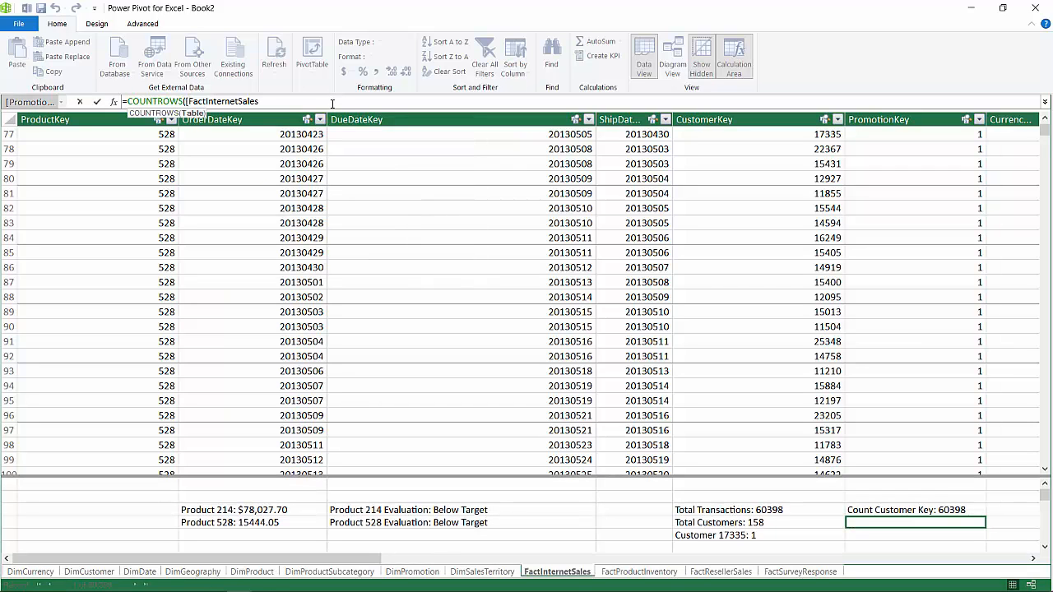
{"action": "type", "text": "])"}
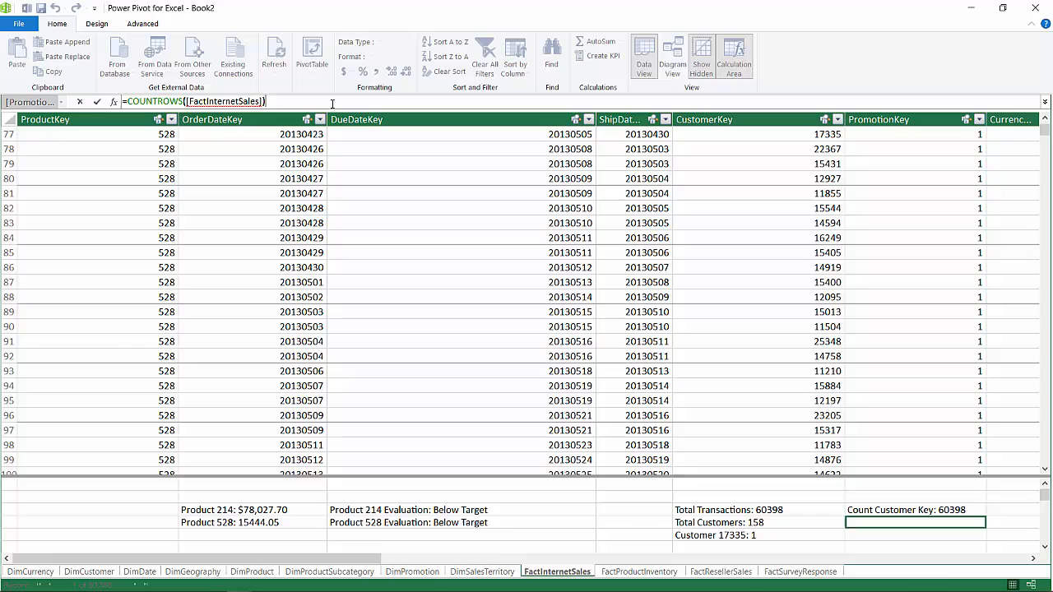
{"action": "key", "text": "Return"}
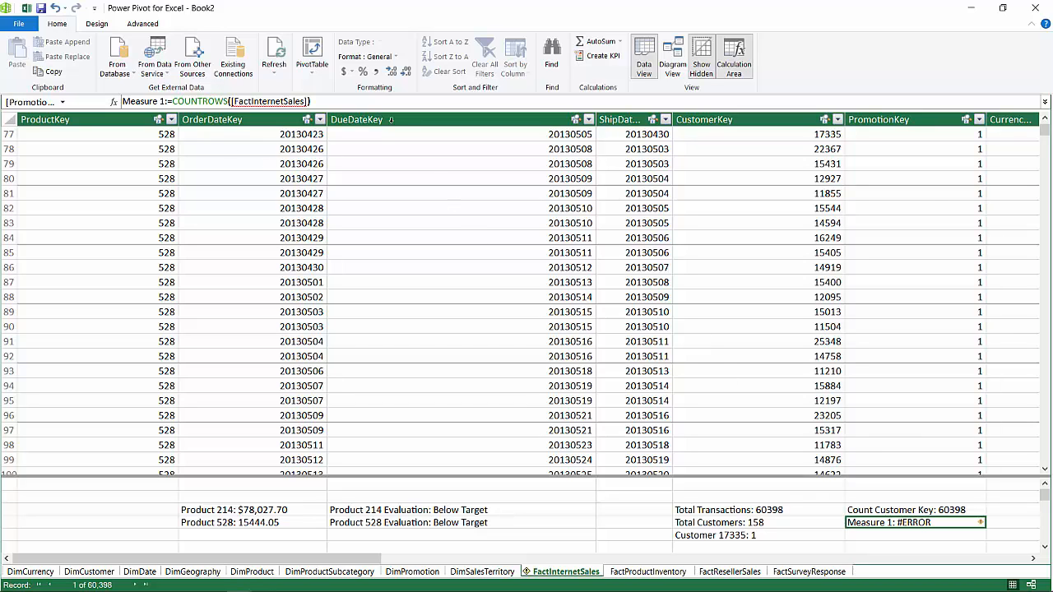
- Correct the COUNTROWS measure's argument to the table FactInternetSales without square brackets
{"action": "left_click", "coordinate": [350, 104]}
{"action": "key", "text": "BackSpace"}
{"action": "key", "text": "BackSpace"}
{"action": "key", "text": "BackSpace"}
{"action": "key", "text": "BackSpace"}
{"action": "key", "text": "BackSpace"}
{"action": "key", "text": "BackSpace"}
{"action": "key", "text": "BackSpace"}
{"action": "key", "text": "BackSpace"}
{"action": "key", "text": "BackSpace"}
{"action": "key", "text": "BackSpace"}
{"action": "key", "text": "BackSpace"}
{"action": "key", "text": "BackSpace"}
{"action": "key", "text": "BackSpace"}
{"action": "key", "text": "BackSpace"}
{"action": "key", "text": "BackSpace"}
{"action": "key", "text": "BackSpace"}
{"action": "key", "text": "BackSpace"}
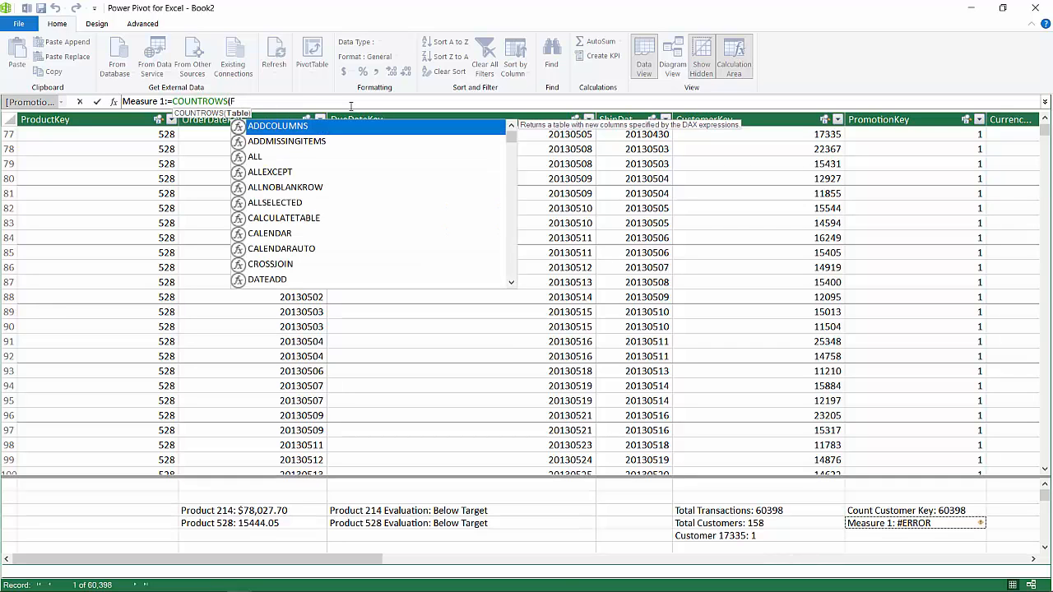
{"action": "type", "text": "FactInter"}
{"action": "key", "text": "Tab"}
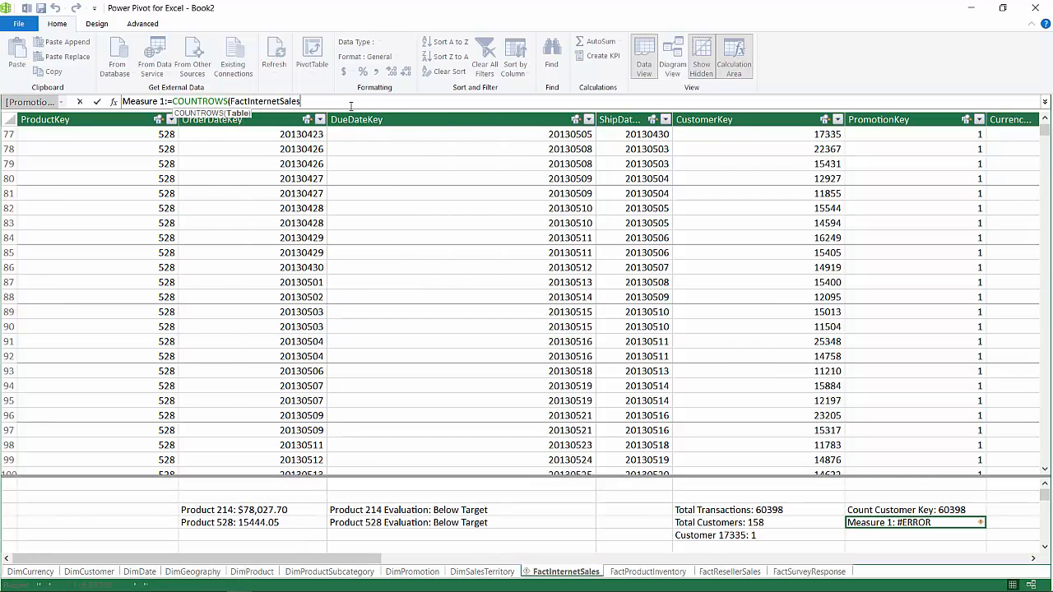
{"action": "type", "text": ")"}
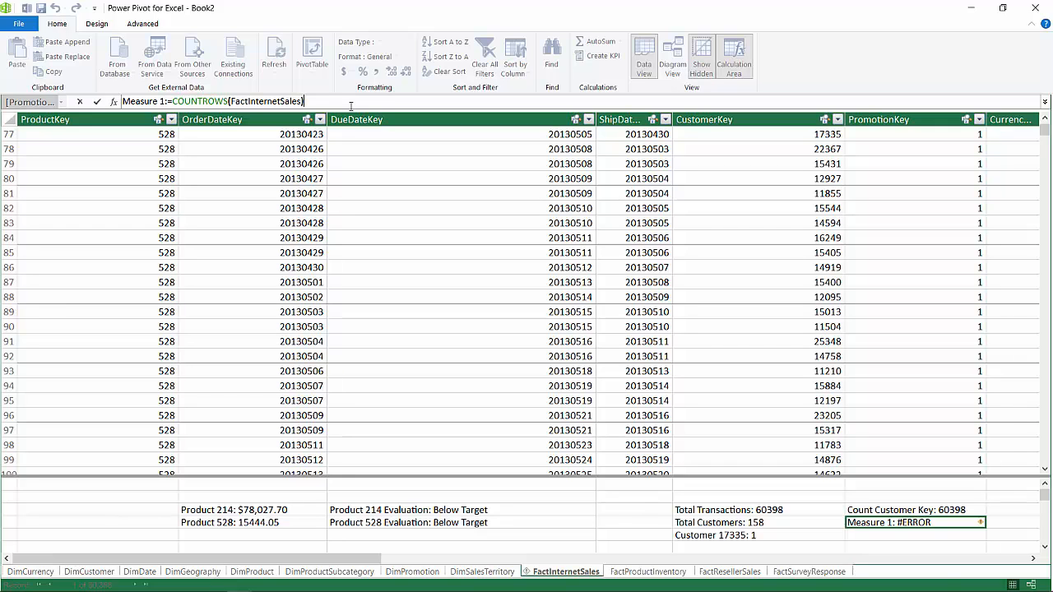
{"action": "key", "text": "Return"}
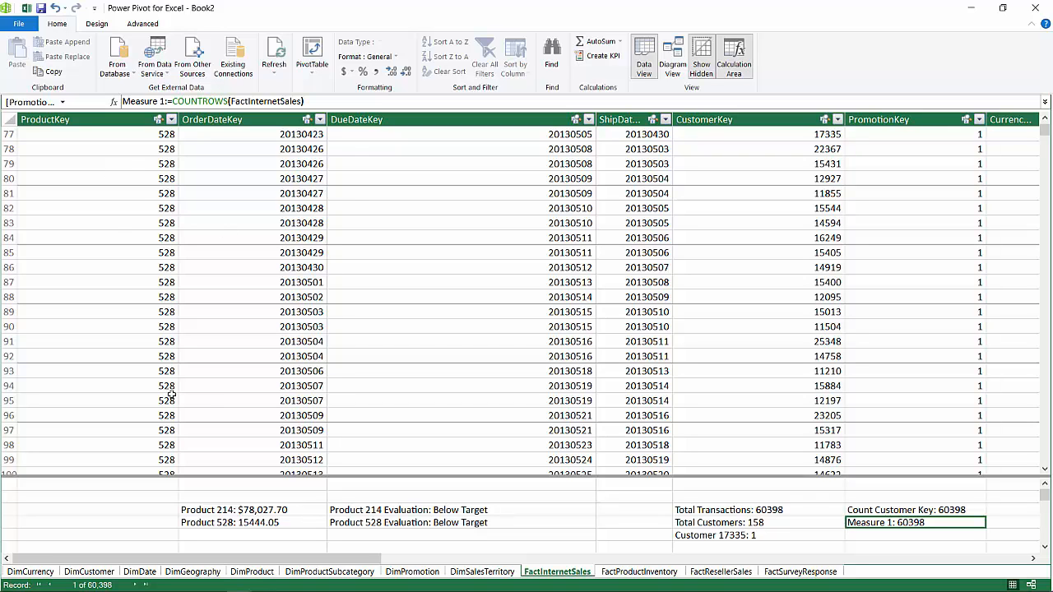
- Examine the ExtendedAmount column's filter values through to the largest amounts, and close the list without filtering
{"action": "mouse_move", "coordinate": [1033, 591]}
{"action": "left_click_drag", "start_coordinate": [366, 562], "coordinate": [702, 547]}
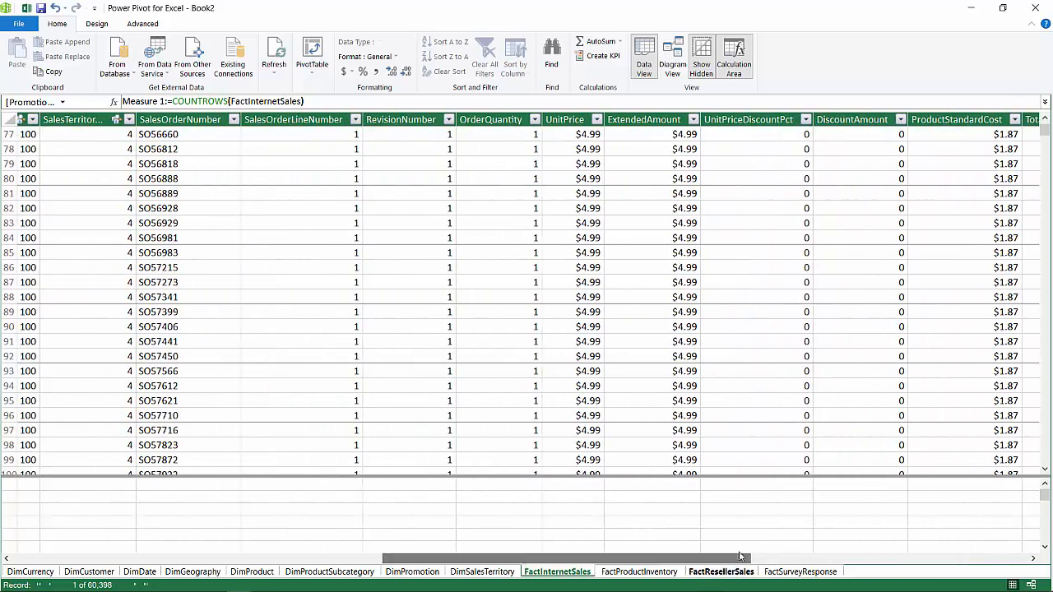
{"action": "left_click", "coordinate": [694, 123]}
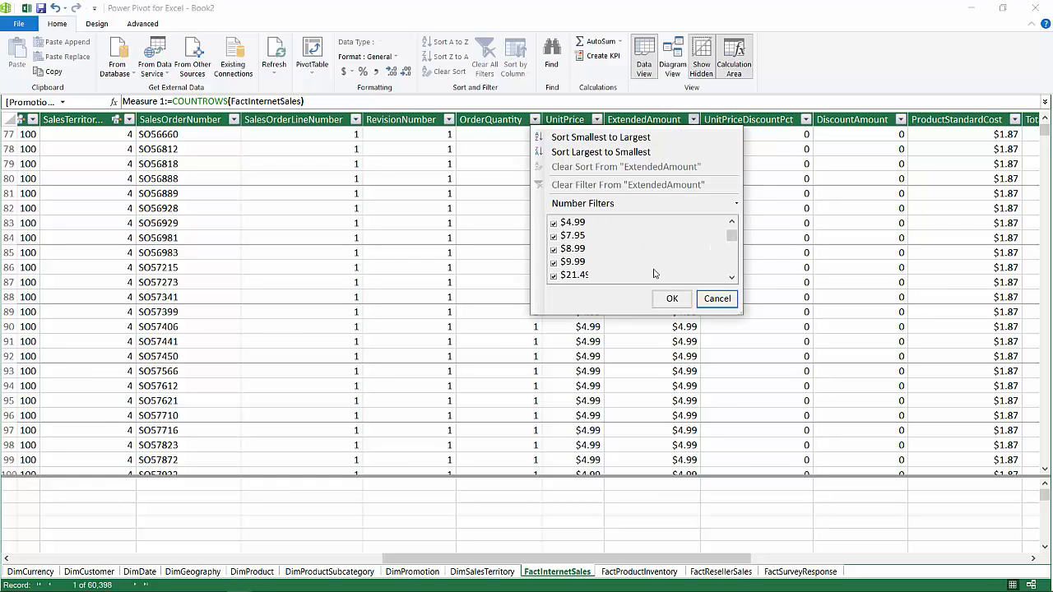
{"action": "scroll", "coordinate": [655, 274], "scroll_direction": "down", "scroll_amount": 10}
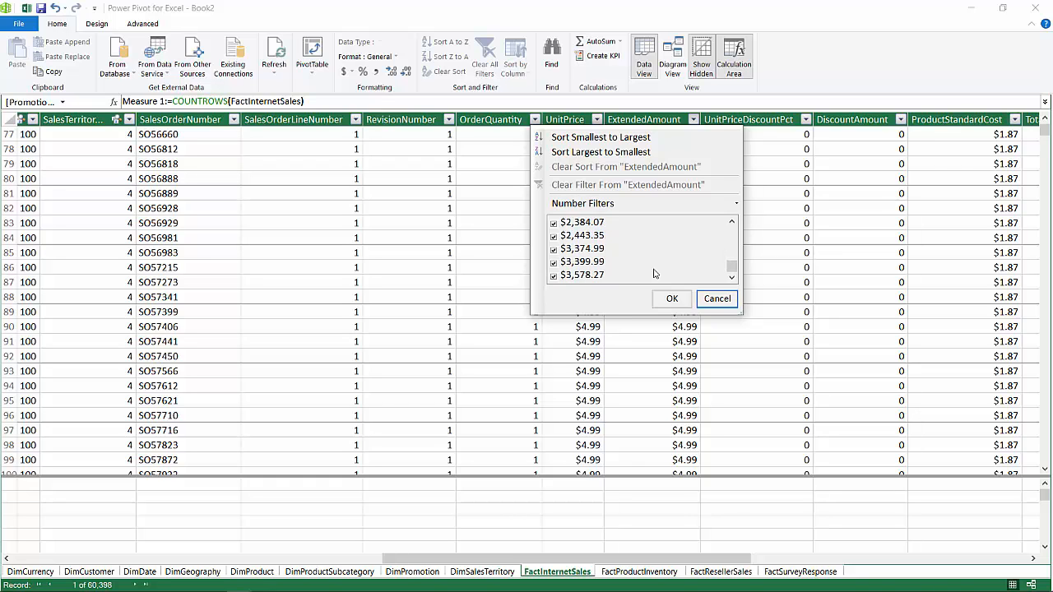
{"action": "left_click", "coordinate": [716, 298]}
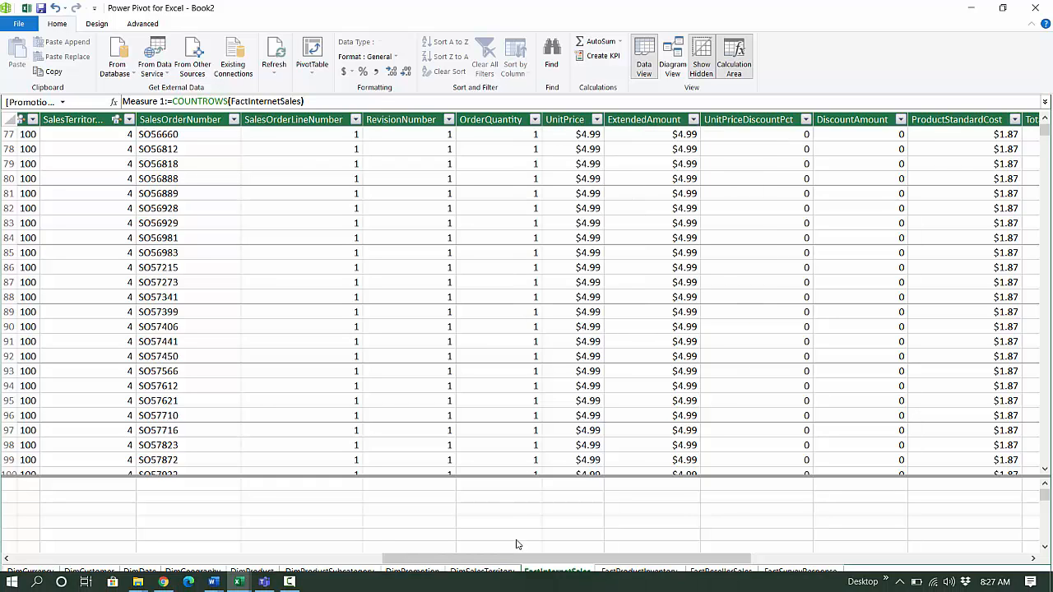
- Look at the start of the ProductKey column's filter values, and close the list without filtering
{"action": "left_click_drag", "start_coordinate": [533, 559], "coordinate": [172, 545]}
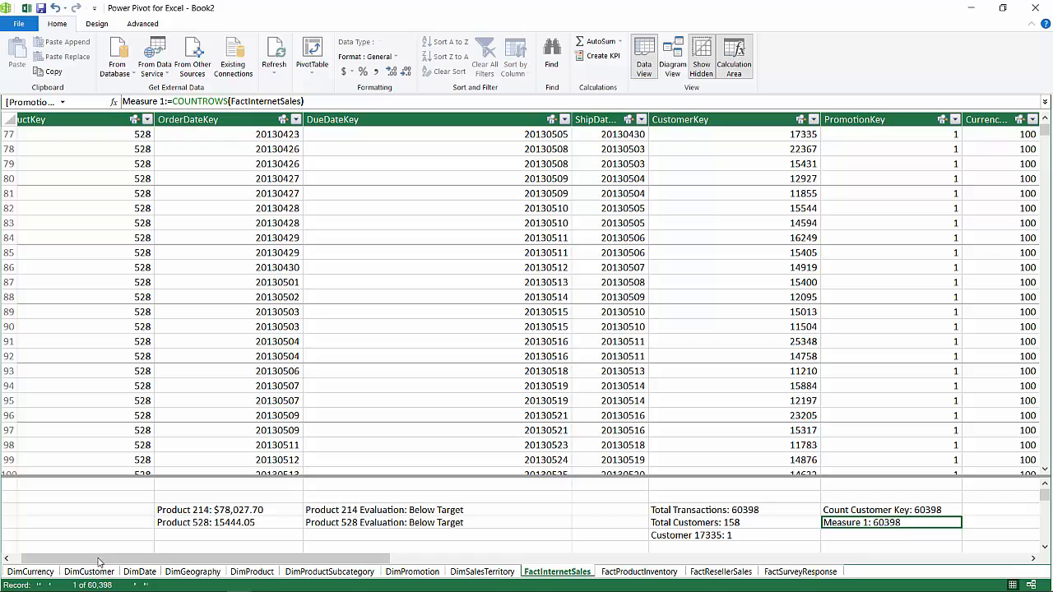
{"action": "left_click_drag", "start_coordinate": [99, 560], "coordinate": [87, 560]}
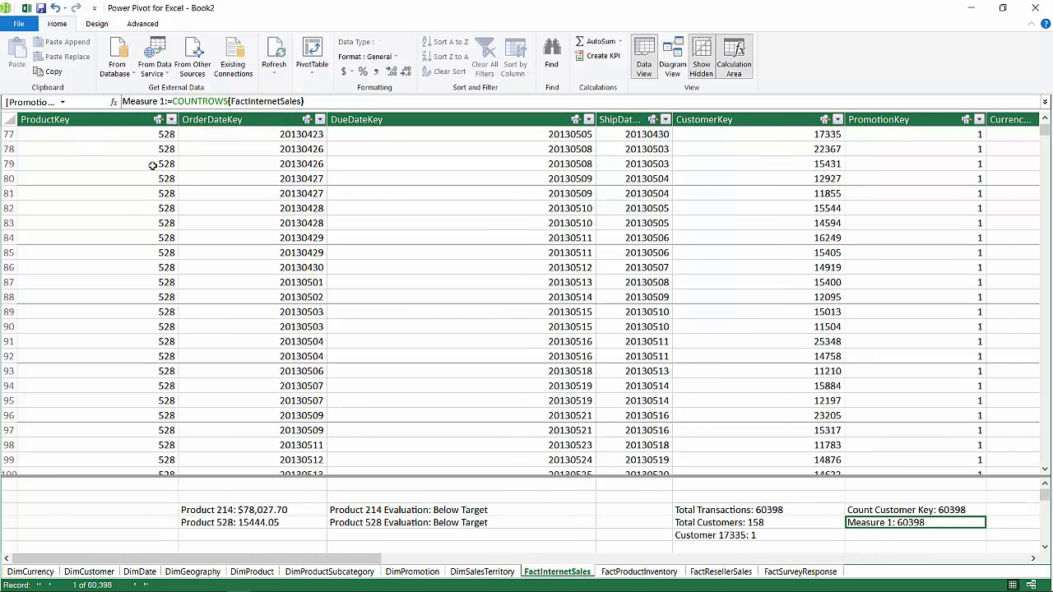
{"action": "left_click", "coordinate": [171, 121]}
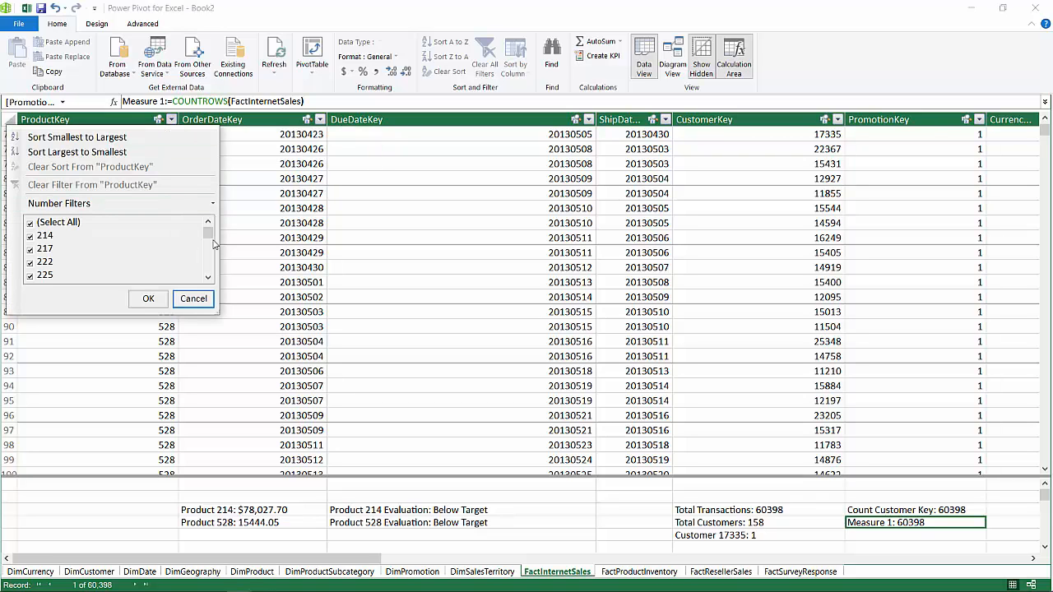
{"action": "left_click_drag", "start_coordinate": [209, 234], "coordinate": [208, 192]}
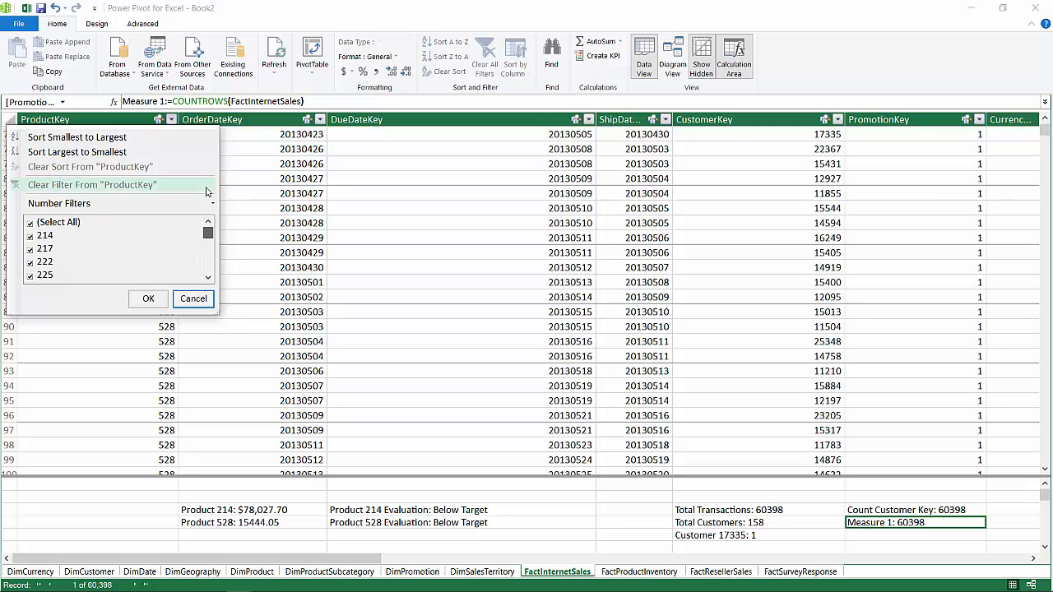
{"action": "left_click", "coordinate": [194, 298]}
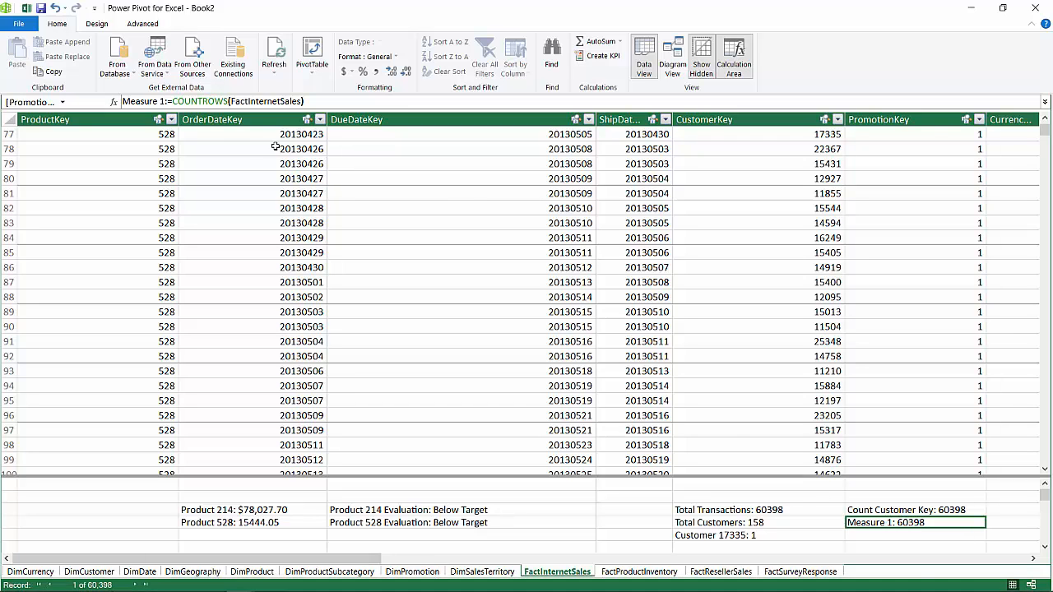
- Rename the COUNTROWS measure to Countrows
{"action": "left_click_drag", "start_coordinate": [171, 101], "coordinate": [108, 97]}
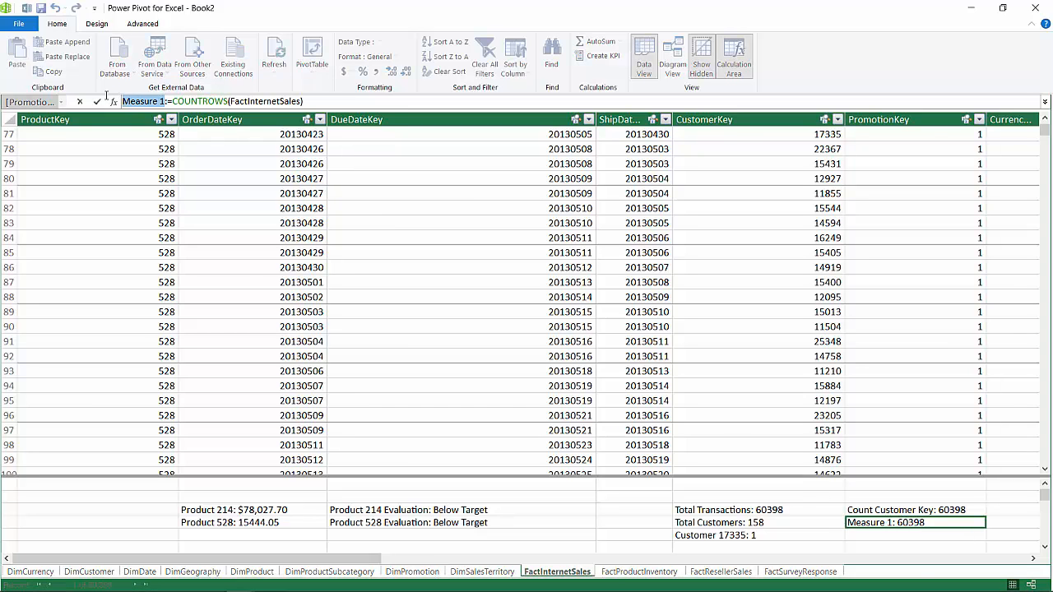
{"action": "type", "text": "Count:"}
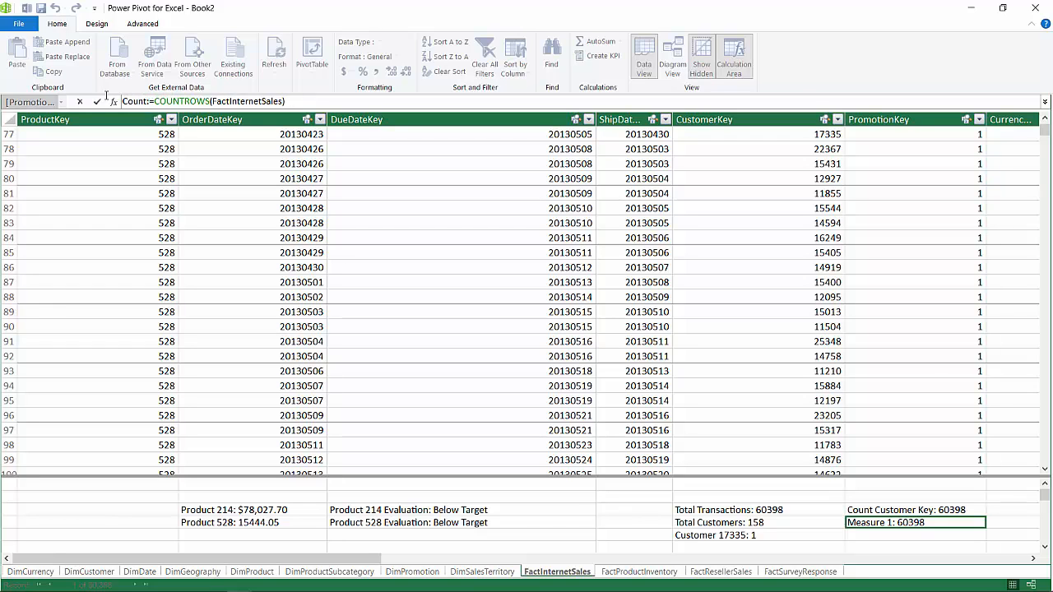
{"action": "key", "text": "BackSpace"}
{"action": "type", "text": "ros"}
{"action": "key", "text": "BackSpace"}
{"action": "type", "text": "ws"}
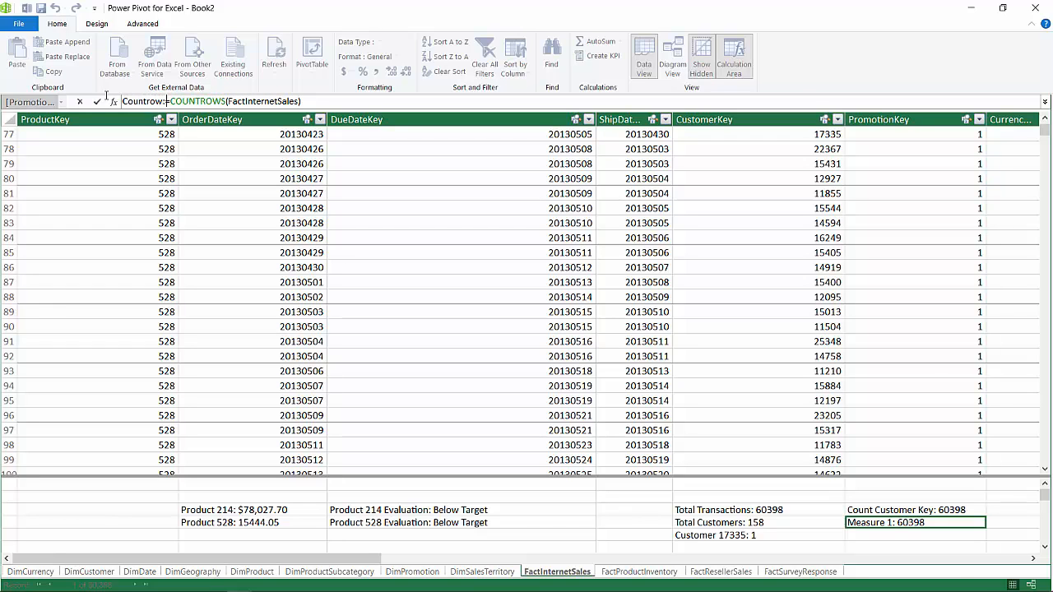
{"action": "key", "text": "Return"}
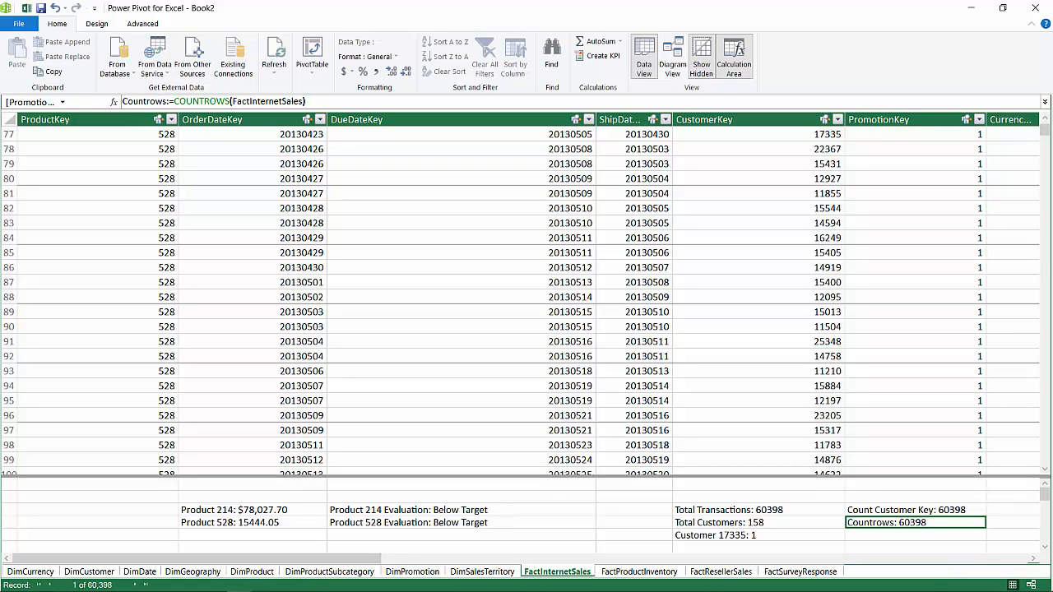
- Enter the measure =DISTINCTCOUNT(FactInternetSales[ProductKey]) in the calculation cell below Countrows
{"action": "left_click", "coordinate": [902, 538]}
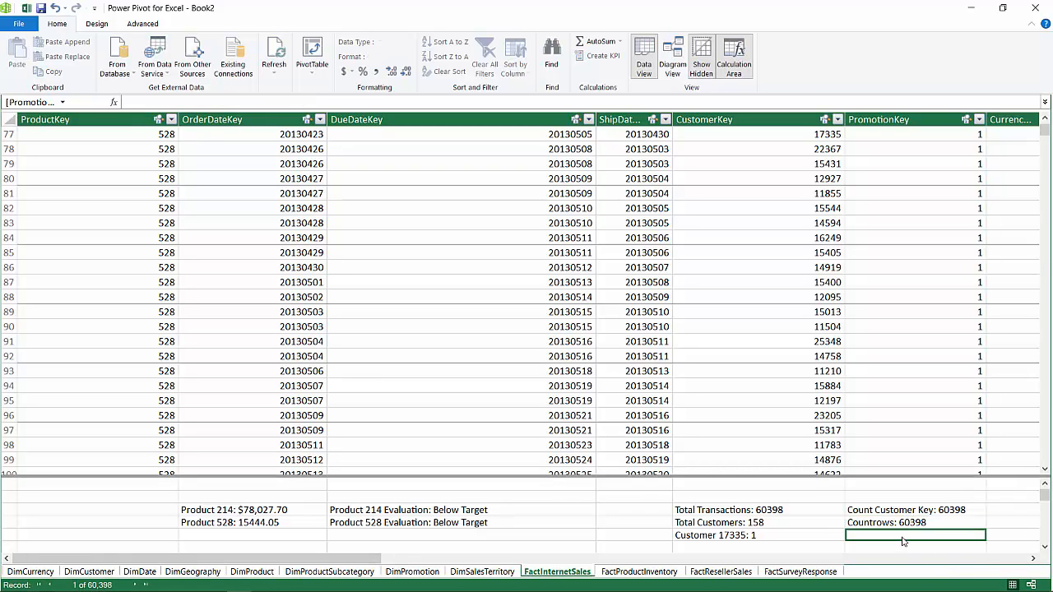
{"action": "type", "text": "=d"}
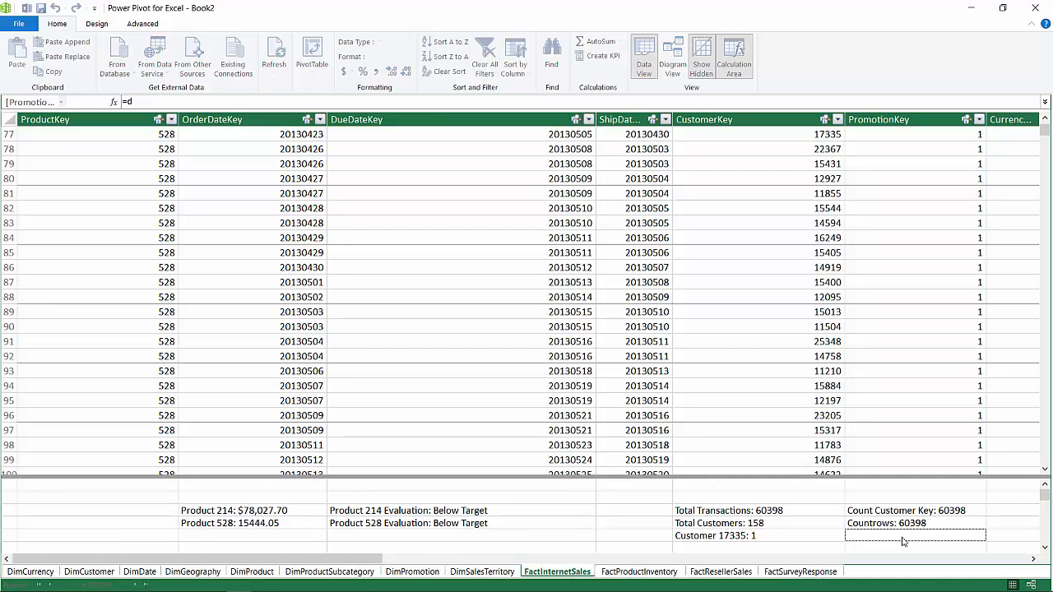
{"action": "type", "text": "ist"}
{"action": "key", "text": "Down"}
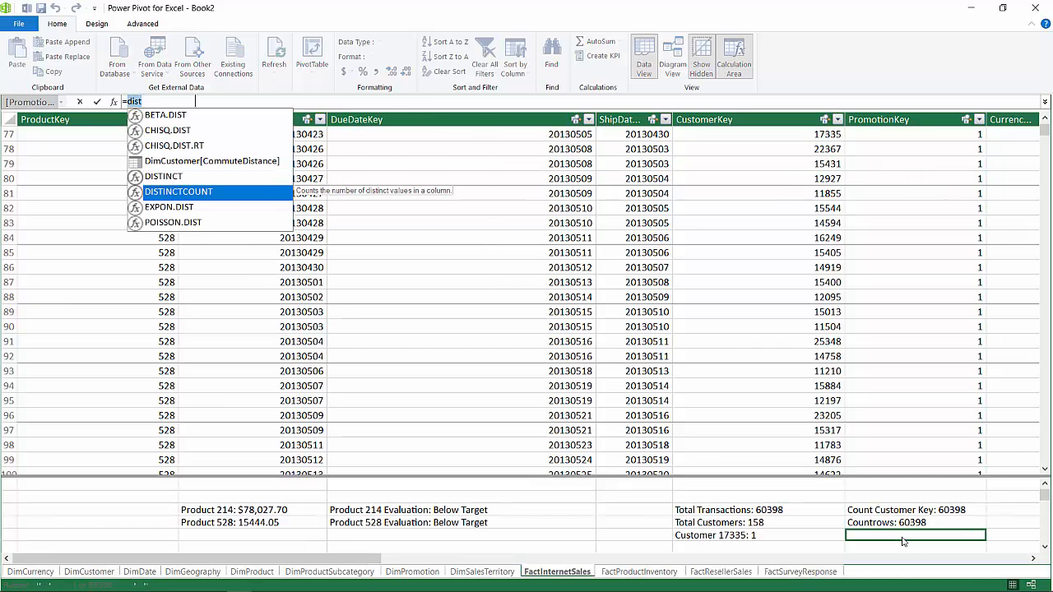
{"action": "key", "text": "Tab"}
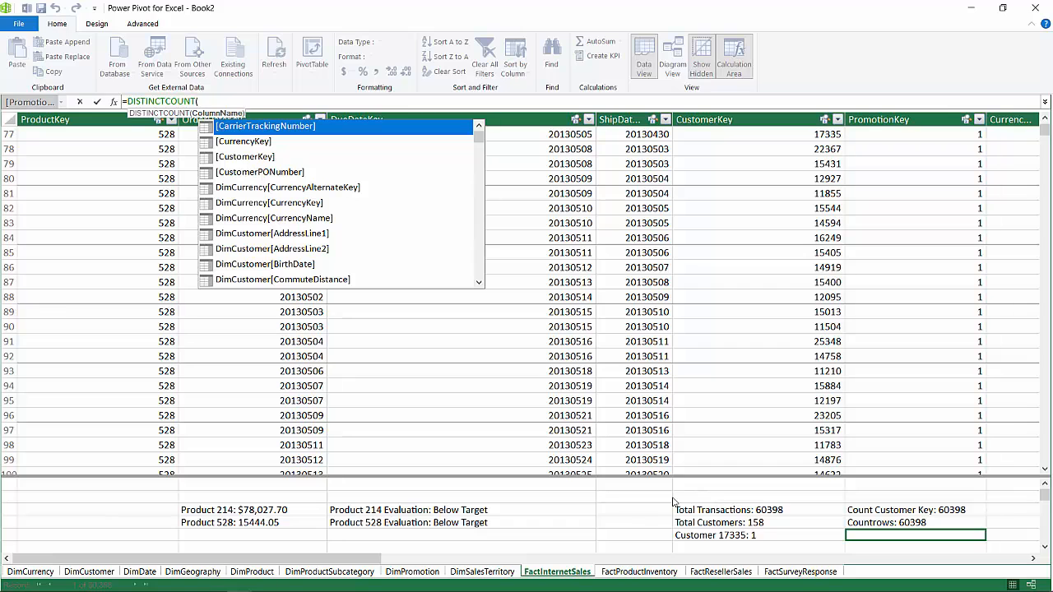
{"action": "type", "text": "FactI"}
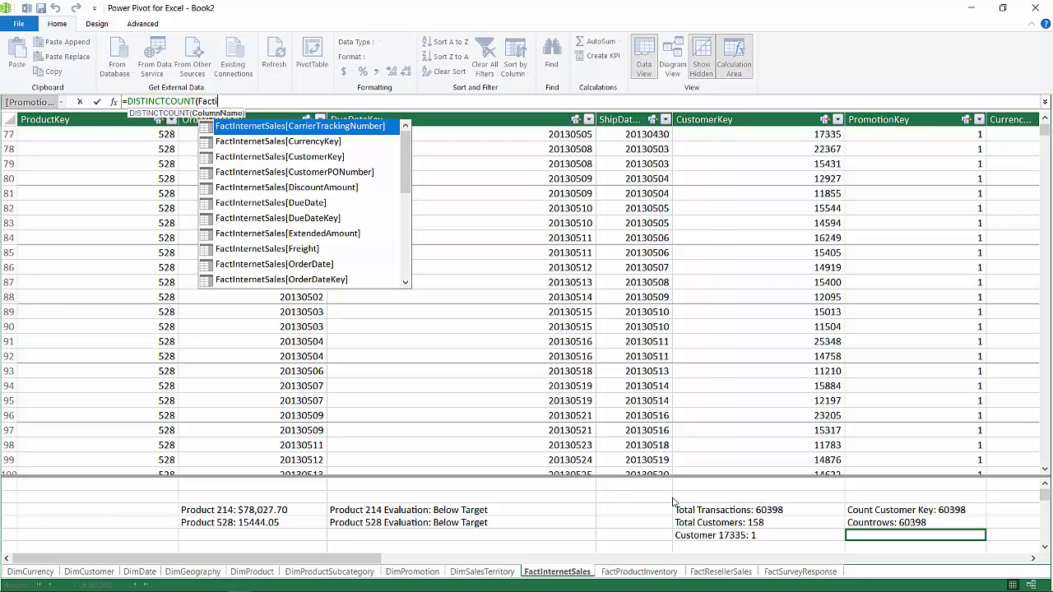
{"action": "key", "text": "Down"}
{"action": "key", "text": "Down"}
{"action": "key", "text": "Down"}
{"action": "key", "text": "Down"}
{"action": "key", "text": "Down"}
{"action": "key", "text": "Down"}
{"action": "key", "text": "Down"}
{"action": "key", "text": "Down"}
{"action": "key", "text": "Down"}
{"action": "key", "text": "Down"}
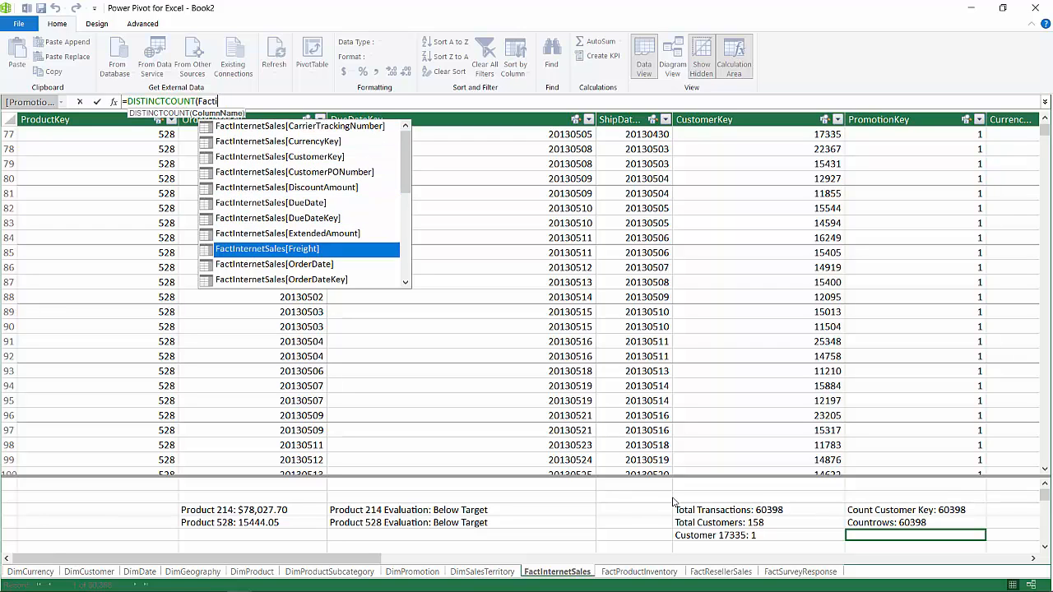
{"action": "key", "text": "Down"}
{"action": "key", "text": "Down"}
{"action": "key", "text": "Down"}
{"action": "key", "text": "Down"}
{"action": "key", "text": "Up"}
{"action": "key", "text": "Up"}
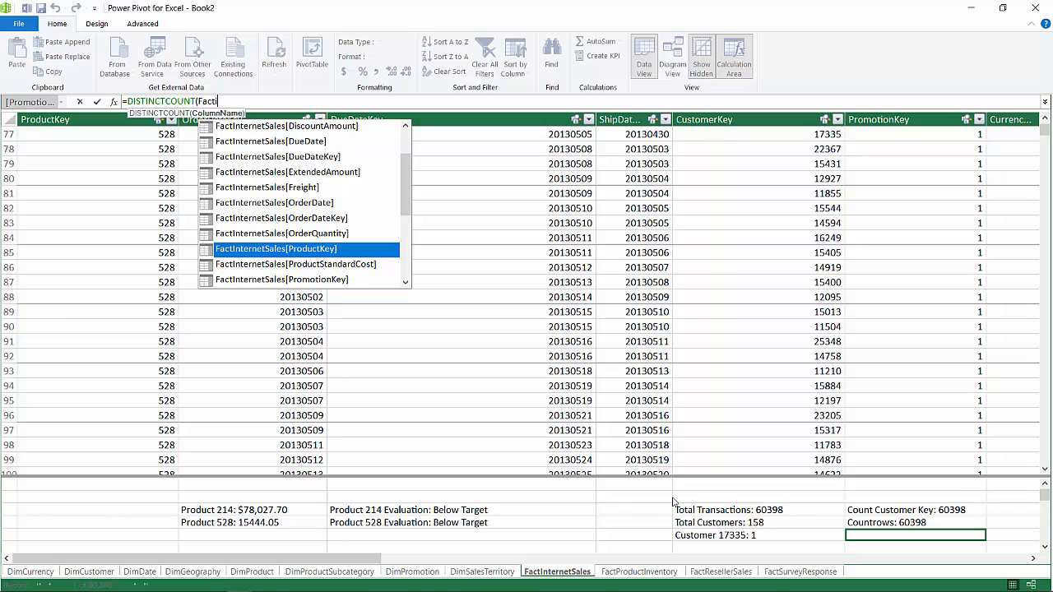
{"action": "key", "text": "Tab"}
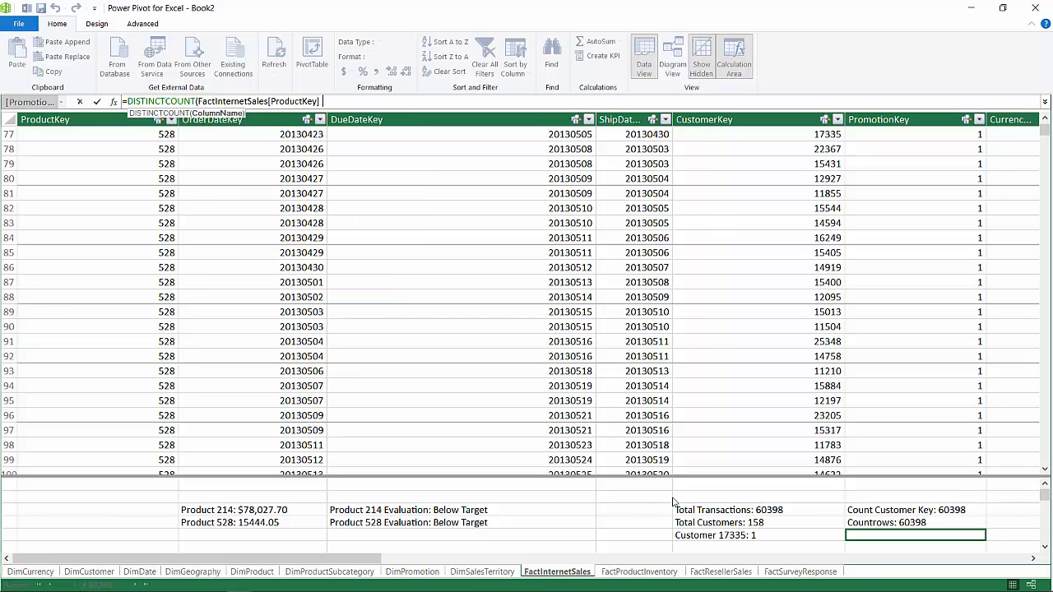
{"action": "type", "text": ")"}
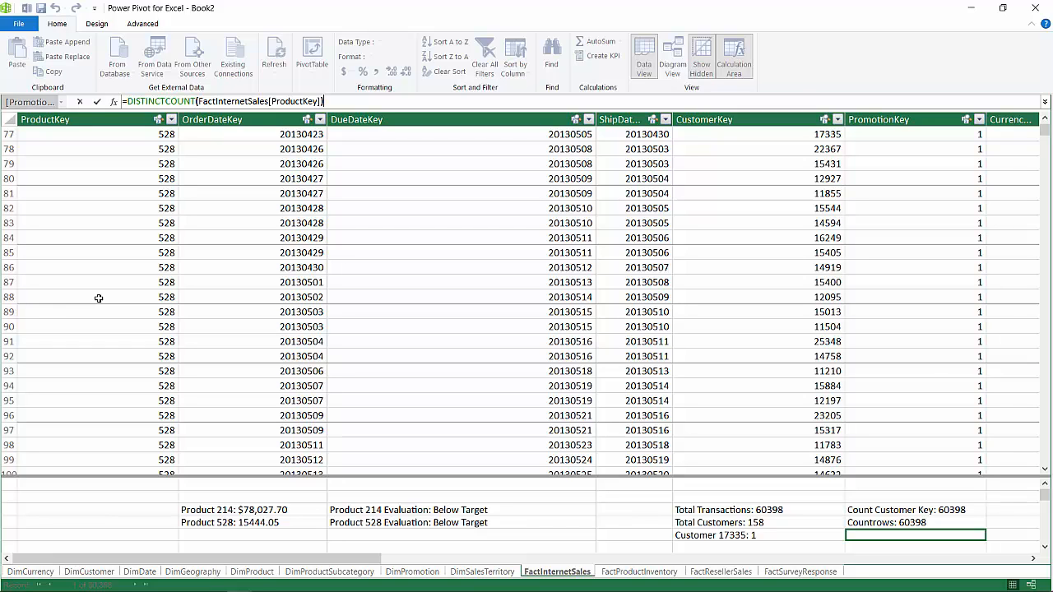
{"action": "key", "text": "Return"}
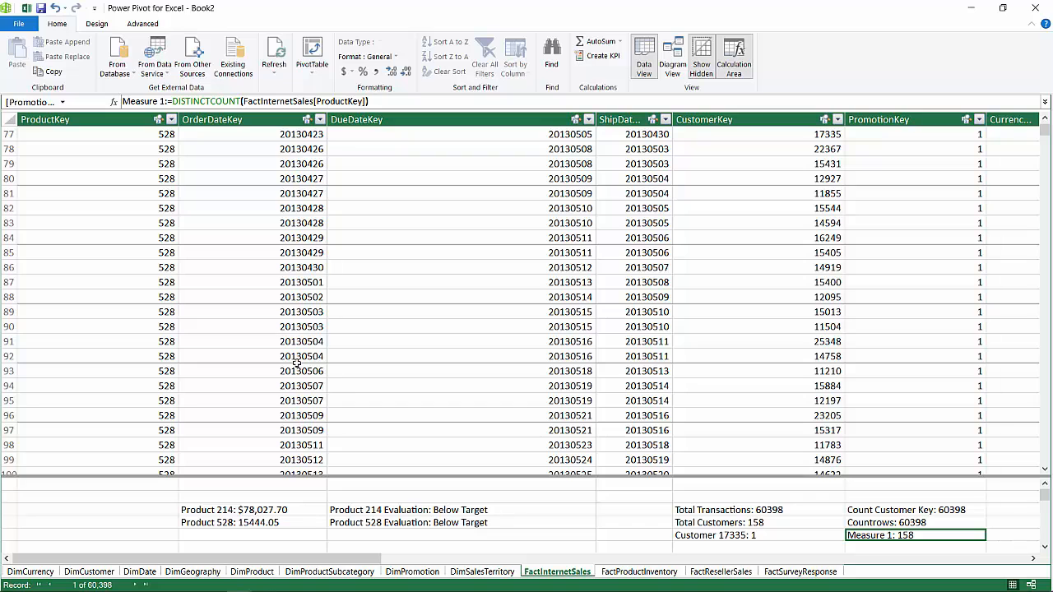
- Examine the distinct values in the ProductKey column's filter list, and close it without filtering
{"action": "left_click", "coordinate": [172, 121]}
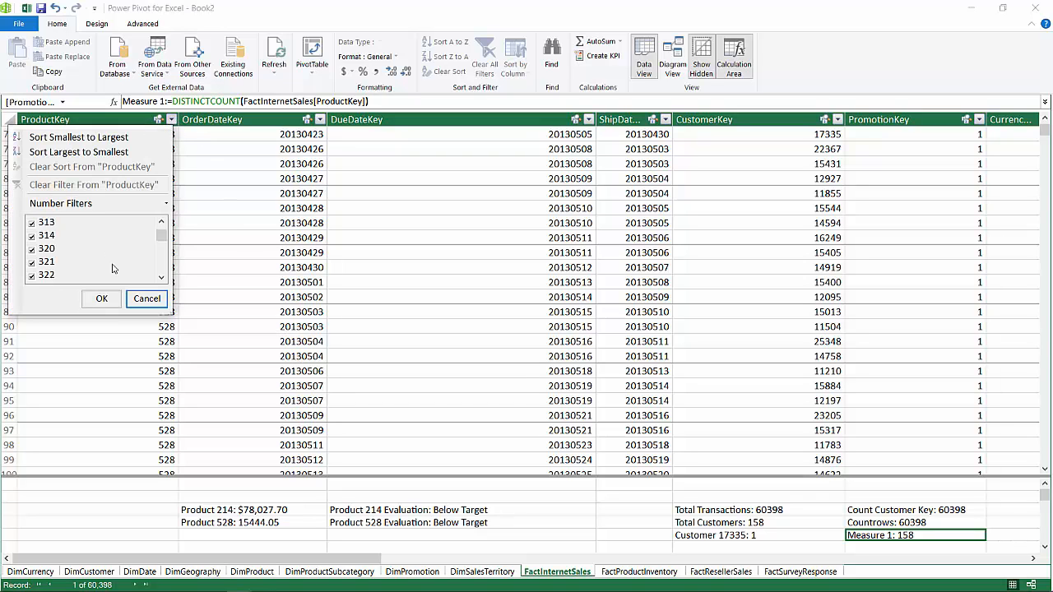
{"action": "scroll", "coordinate": [113, 268], "scroll_direction": "down", "scroll_amount": 10}
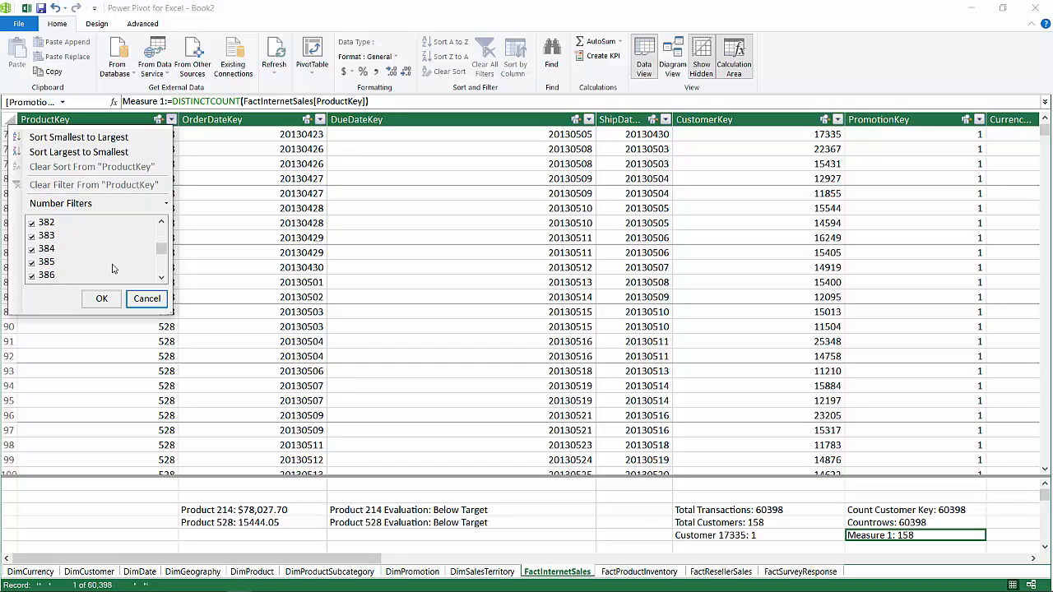
{"action": "scroll", "coordinate": [113, 269], "scroll_direction": "down", "scroll_amount": 20}
{"action": "left_click", "coordinate": [145, 299]}
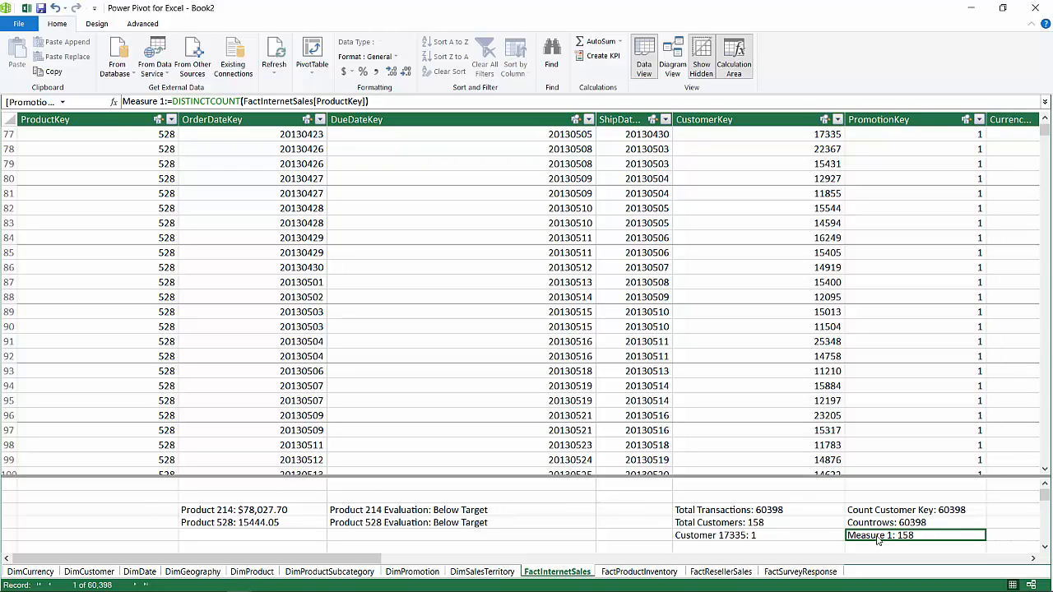
- Rename the DISTINCTCOUNT measure to Products
{"action": "left_click", "coordinate": [163, 101]}
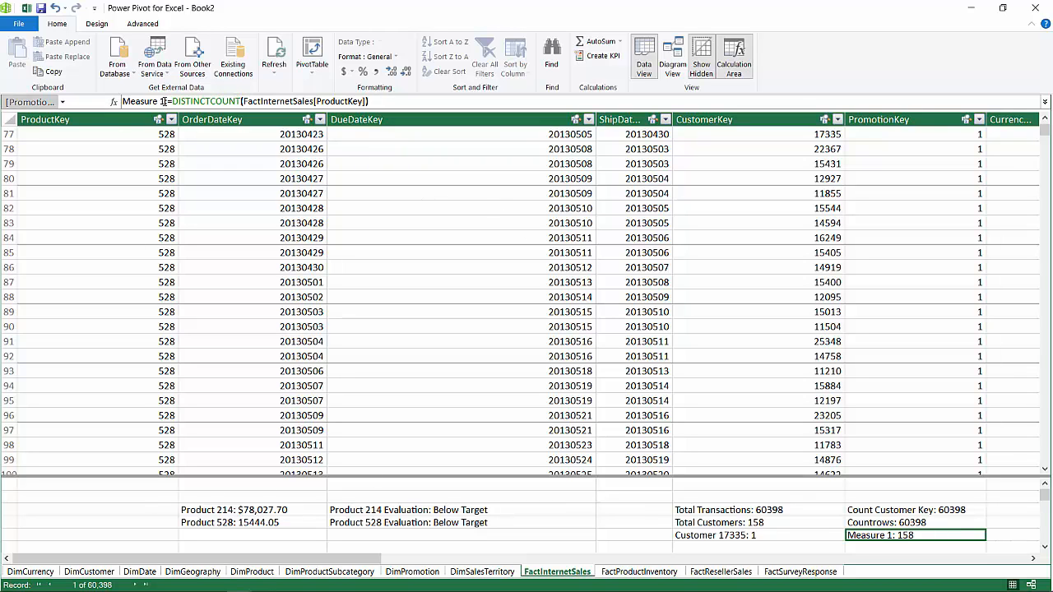
{"action": "left_click_drag", "start_coordinate": [164, 102], "coordinate": [59, 89]}
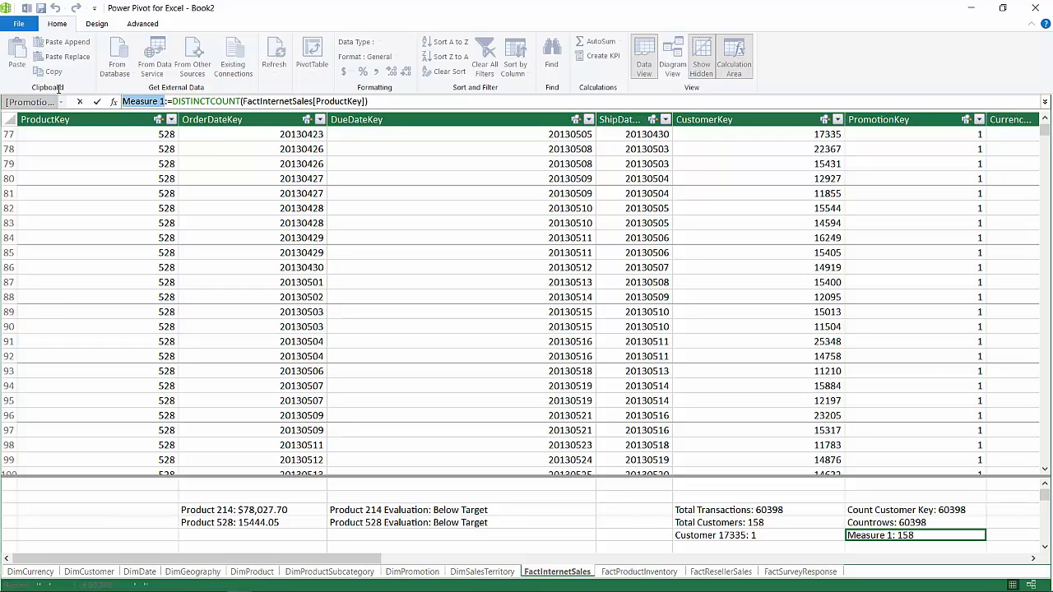
{"action": "type", "text": "Products"}
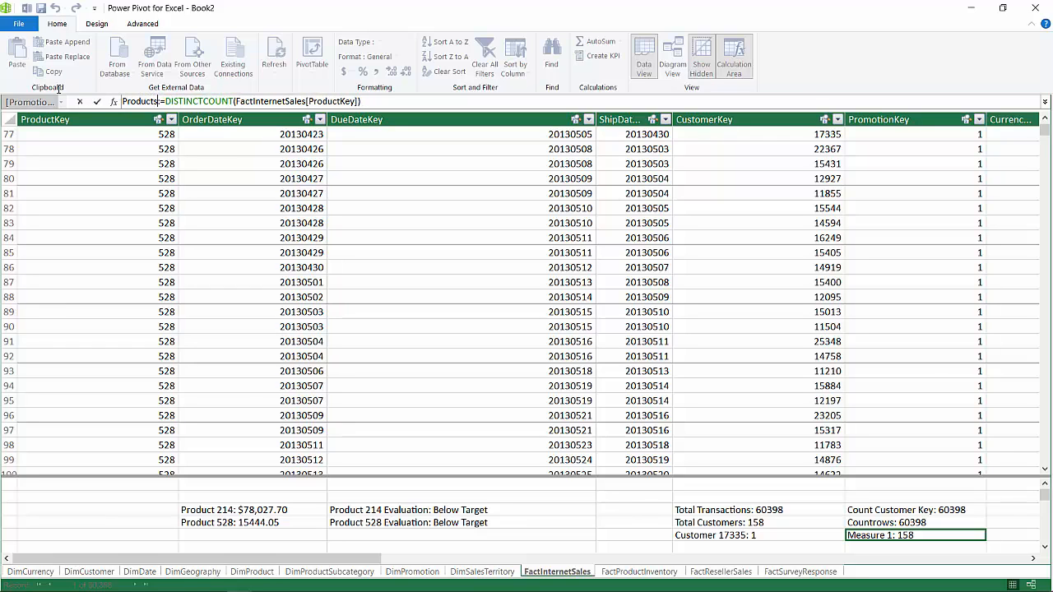
{"action": "key", "text": "Return"}
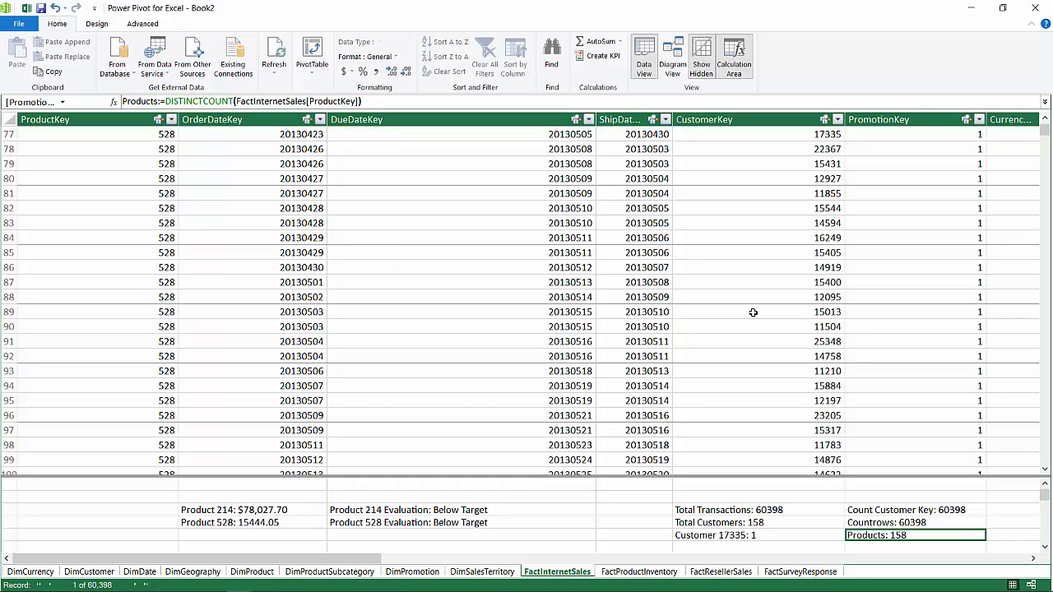
- Start a formula with =c in the empty calculation cell below the Products measure
{"action": "scroll", "coordinate": [753, 313], "scroll_direction": "down", "scroll_amount": 1}
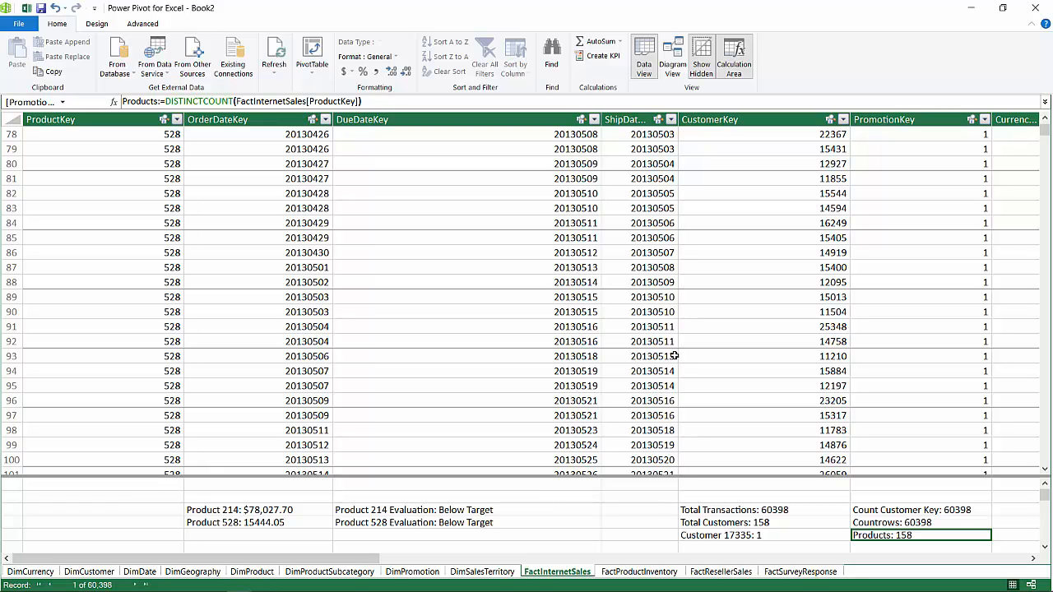
{"action": "scroll", "coordinate": [689, 407], "scroll_direction": "down", "scroll_amount": 2}
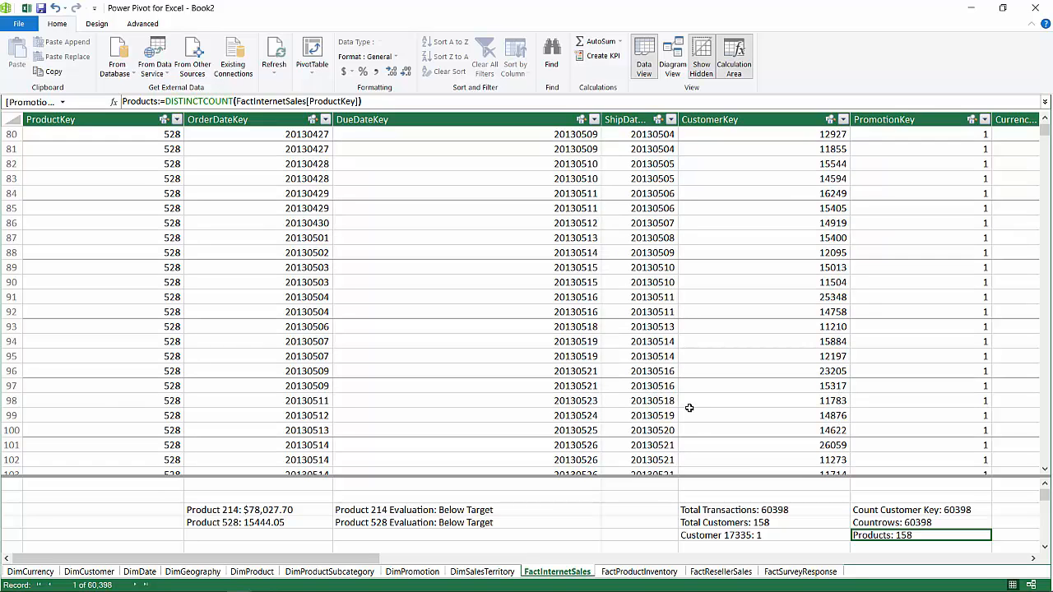
{"action": "left_click", "coordinate": [870, 547]}
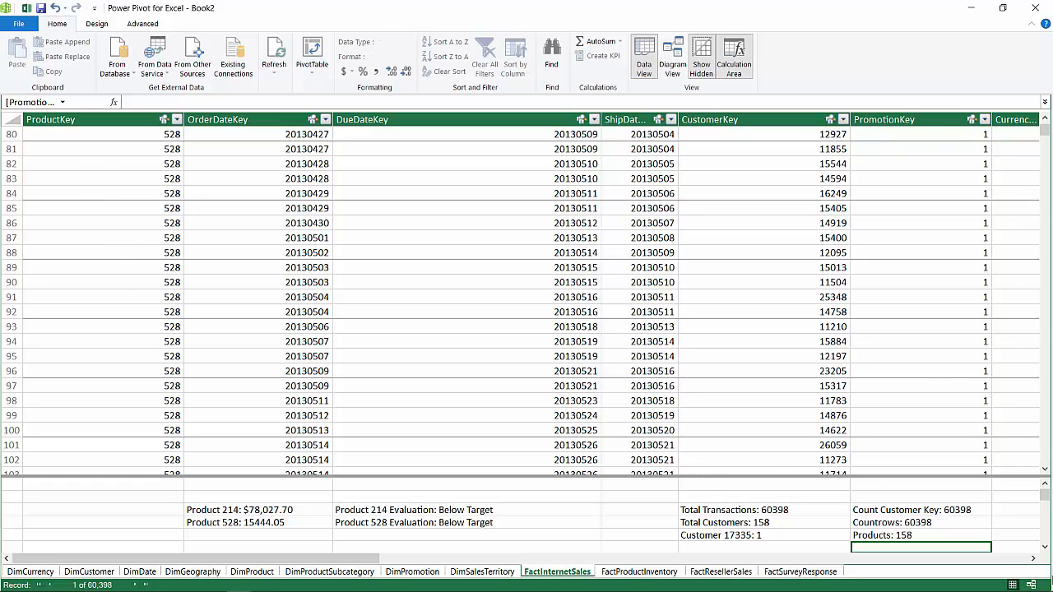
{"action": "left_click", "coordinate": [1044, 547]}
{"action": "left_click", "coordinate": [1045, 547]}
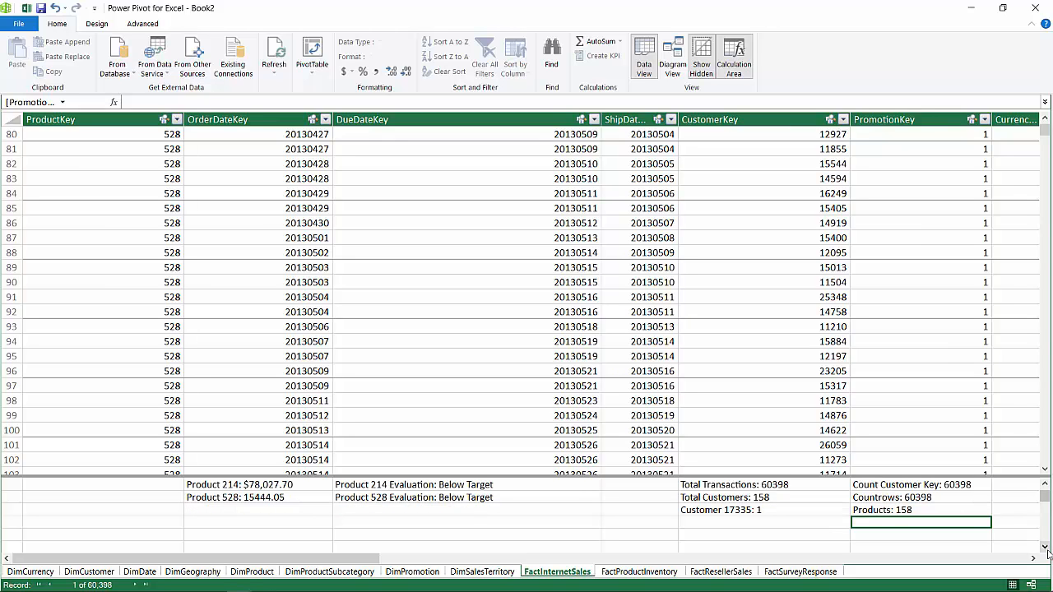
{"action": "type", "text": "=c"}
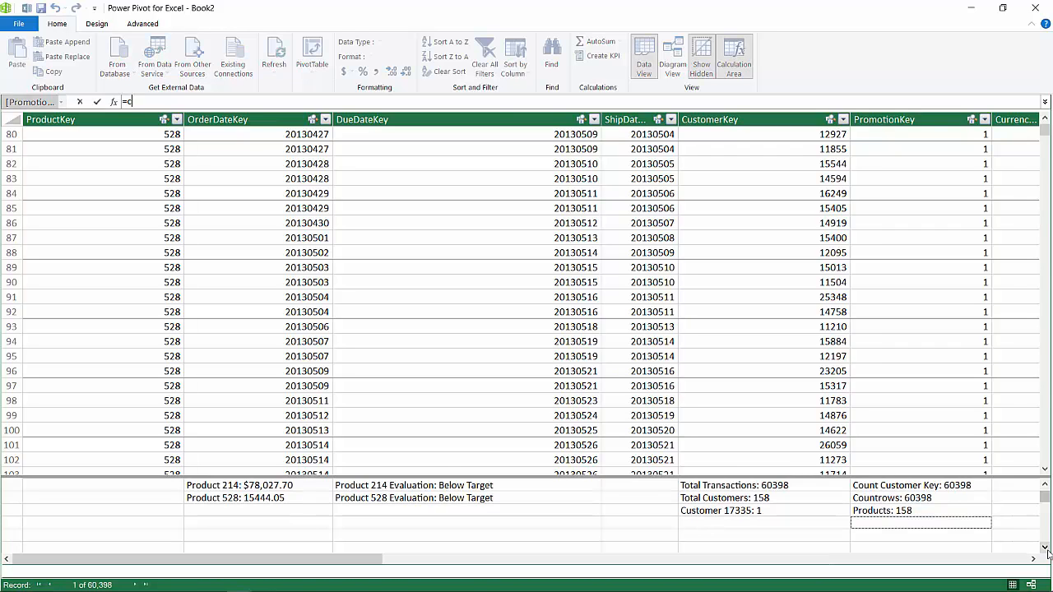
{"action": "type", "text": "ountif"}
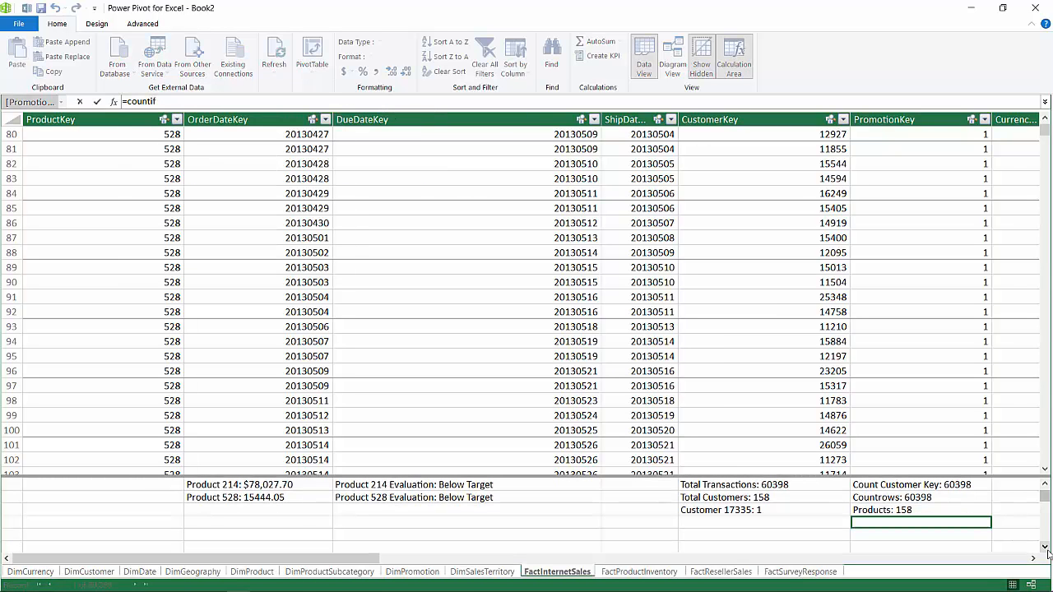
{"action": "type", "text": "("}
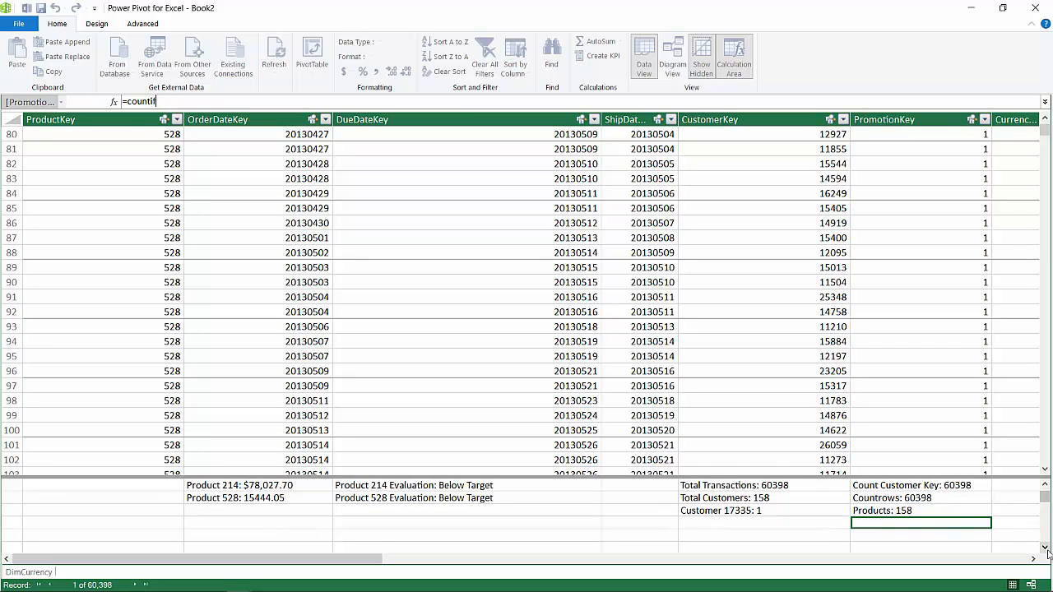
{"action": "key", "text": "BackSpace"}
{"action": "key", "text": "BackSpace"}
{"action": "key", "text": "BackSpace"}
{"action": "key", "text": "BackSpace"}
{"action": "key", "text": "BackSpace"}
{"action": "key", "text": "BackSpace"}
{"action": "key", "text": "BackSpace"}
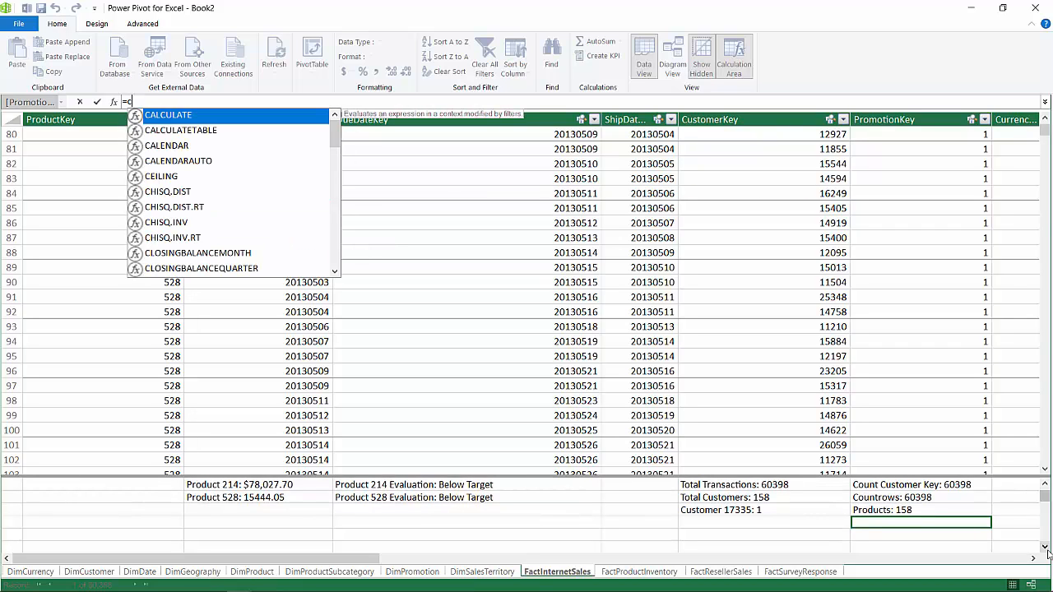
- Begin the measure as =CALCULATE(count(FactInternetSales[PromotionKey] using the suggested function and column names
{"action": "key", "text": "Tab"}
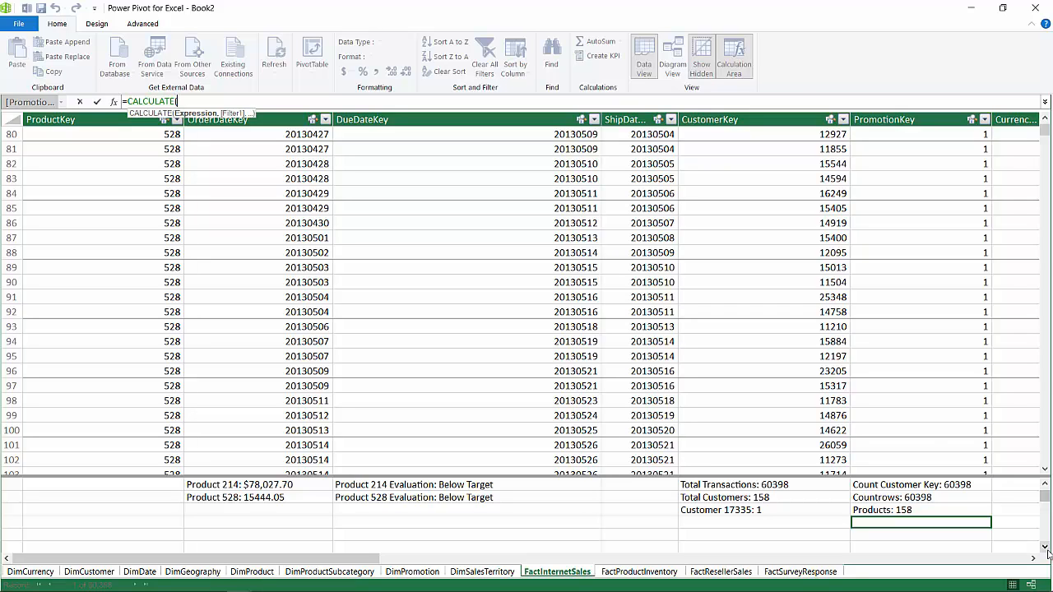
{"action": "type", "text": "count"}
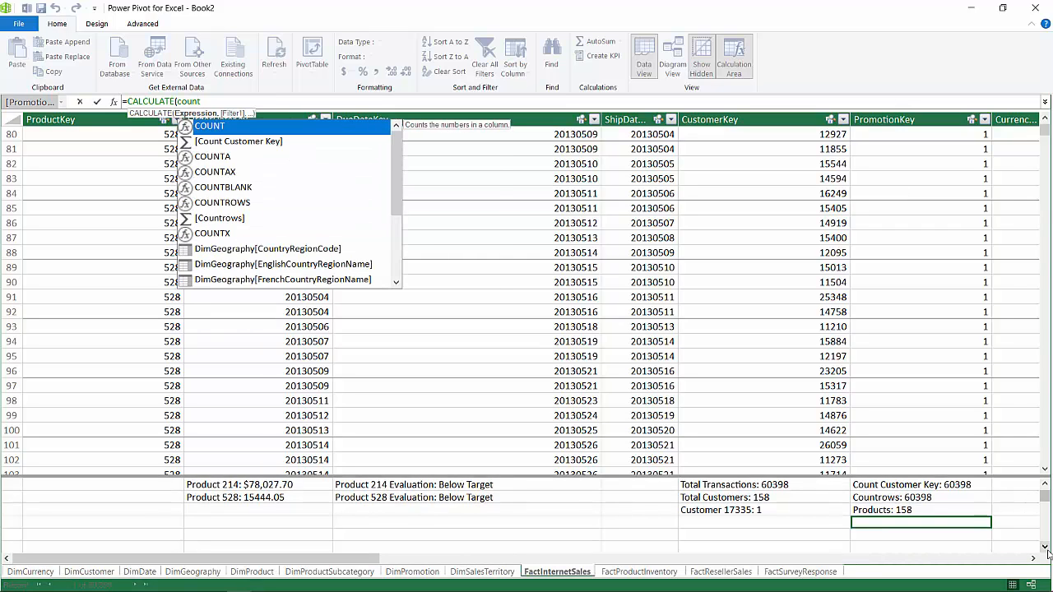
{"action": "type", "text": "("}
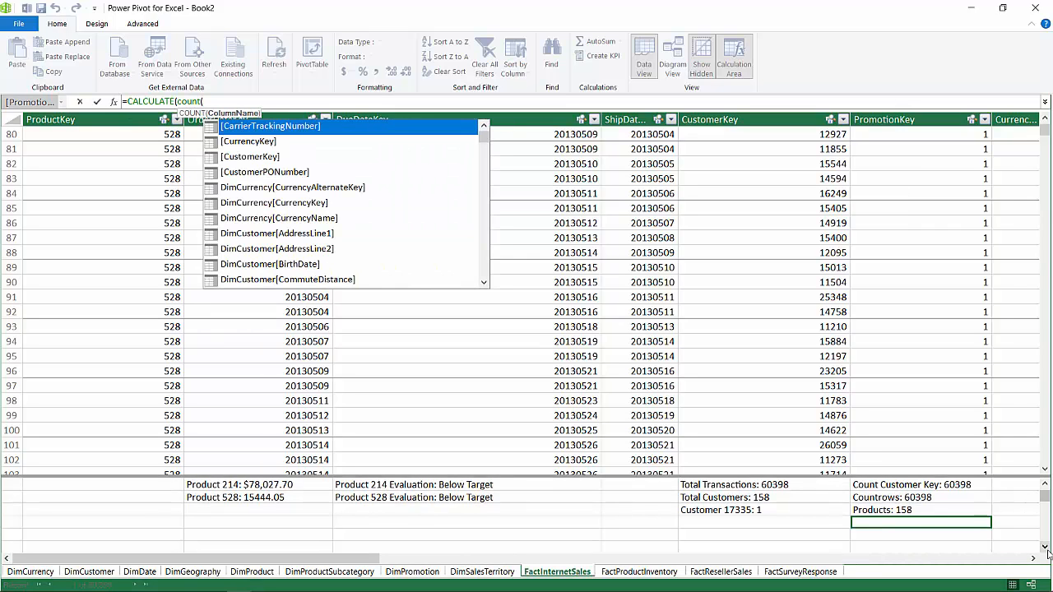
{"action": "type", "text": "FactI"}
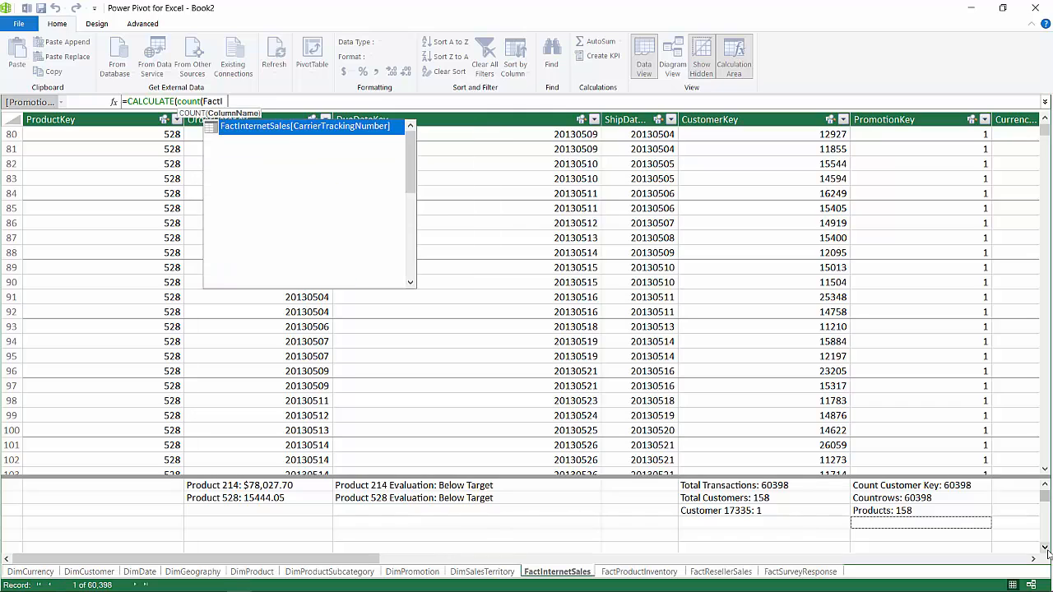
{"action": "type", "text": "ntern"}
{"action": "key", "text": "Down"}
{"action": "key", "text": "Down"}
{"action": "key", "text": "Down"}
{"action": "key", "text": "Down"}
{"action": "key", "text": "Down"}
{"action": "key", "text": "Down"}
{"action": "key", "text": "Down"}
{"action": "key", "text": "Down"}
{"action": "key", "text": "Down"}
{"action": "key", "text": "Down"}
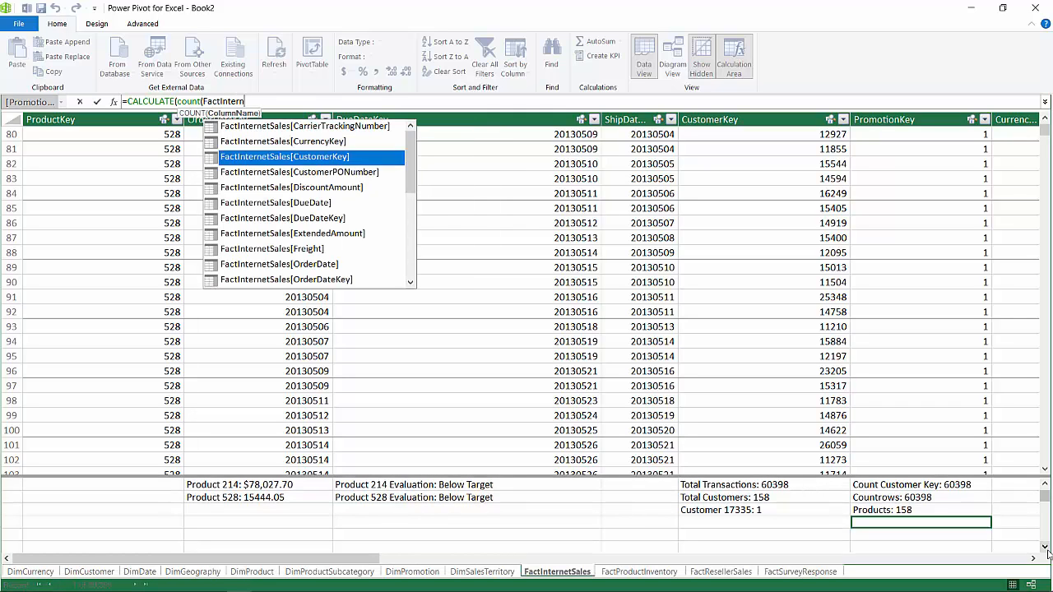
{"action": "key", "text": "Down"}
{"action": "key", "text": "Down"}
{"action": "key", "text": "Down"}
{"action": "key", "text": "Down"}
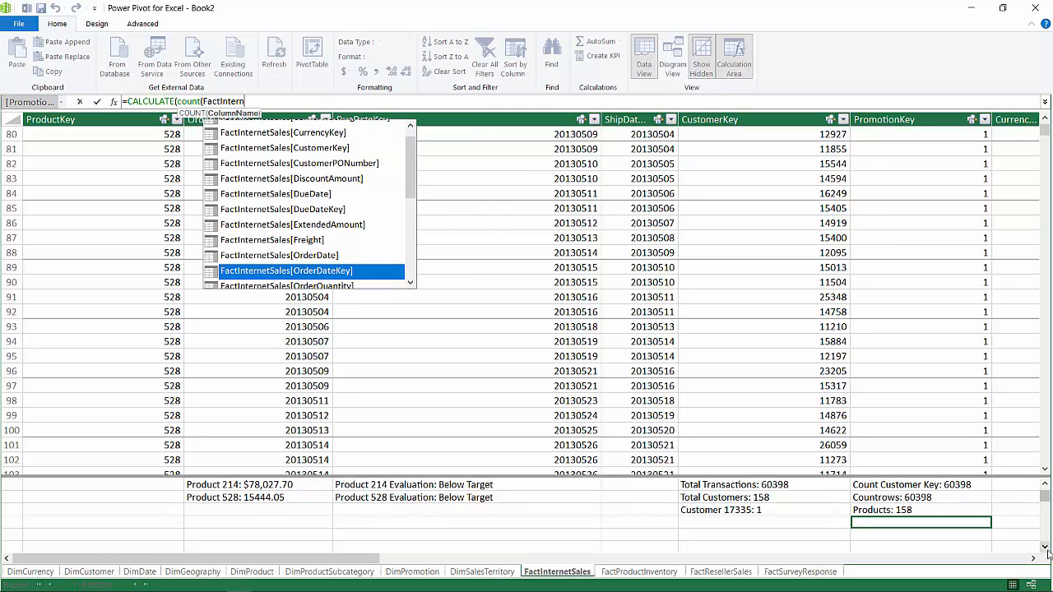
{"action": "key", "text": "Tab"}
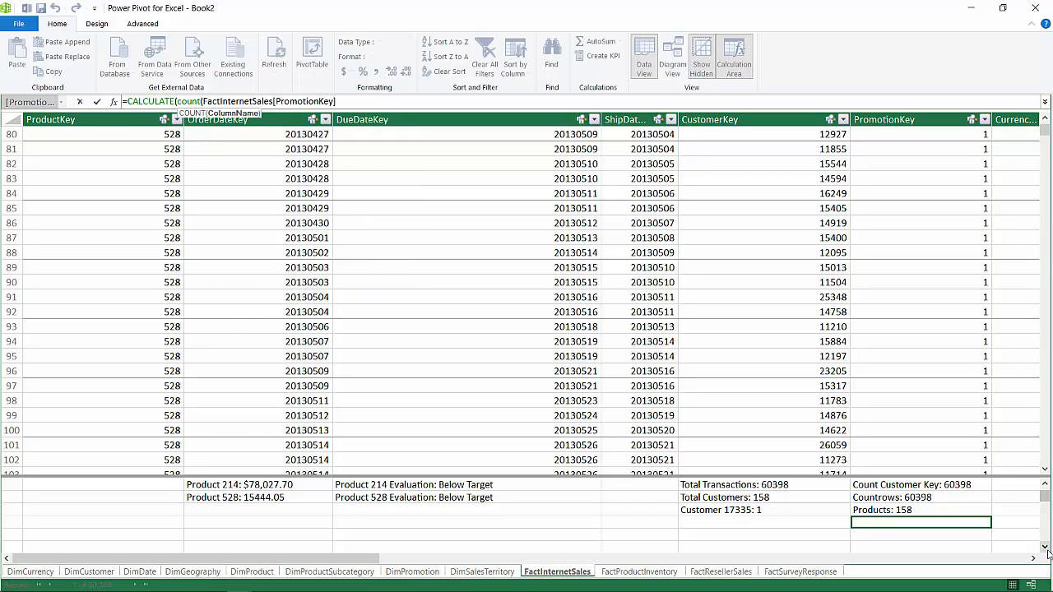
- Replace PromotionKey with FactInternetSales[ProductKey] as the counted column and close the count function's parenthesis
{"action": "key", "text": "BackSpace"}
{"action": "key", "text": "BackSpace"}
{"action": "key", "text": "BackSpace"}
{"action": "key", "text": "BackSpace"}
{"action": "key", "text": "BackSpace"}
{"action": "key", "text": "BackSpace"}
{"action": "key", "text": "BackSpace"}
{"action": "key", "text": "BackSpace"}
{"action": "key", "text": "BackSpace"}
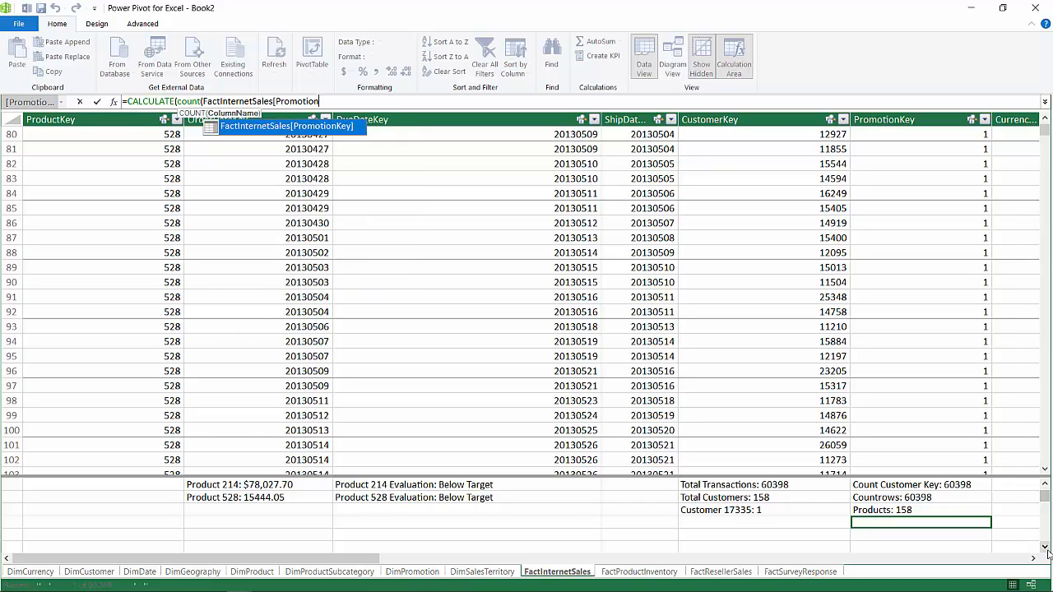
{"action": "key", "text": "BackSpace"}
{"action": "key", "text": "BackSpace"}
{"action": "key", "text": "BackSpace"}
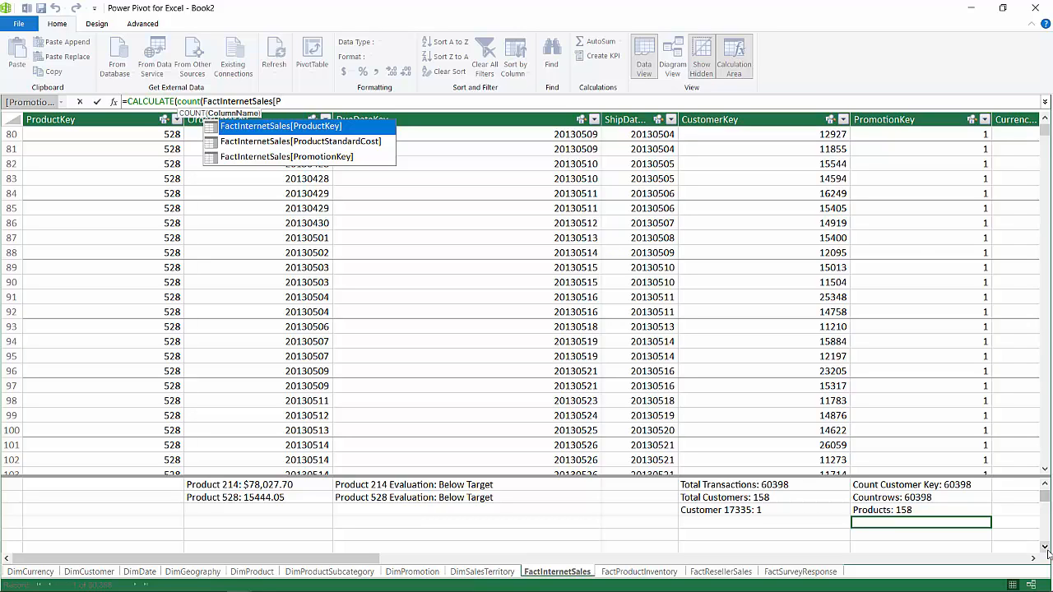
{"action": "key", "text": "Tab"}
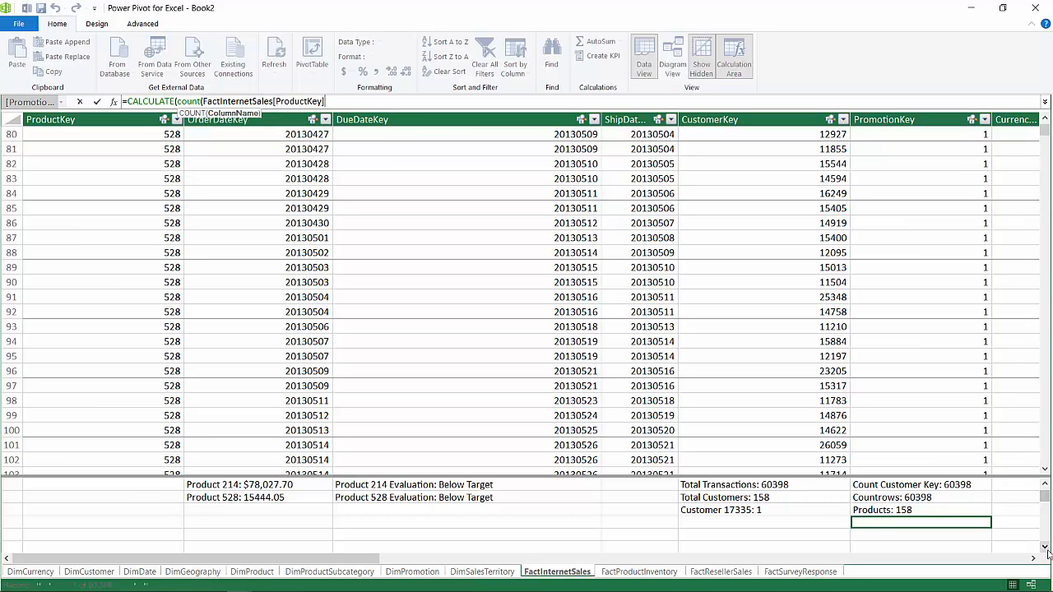
{"action": "type", "text": ")"}
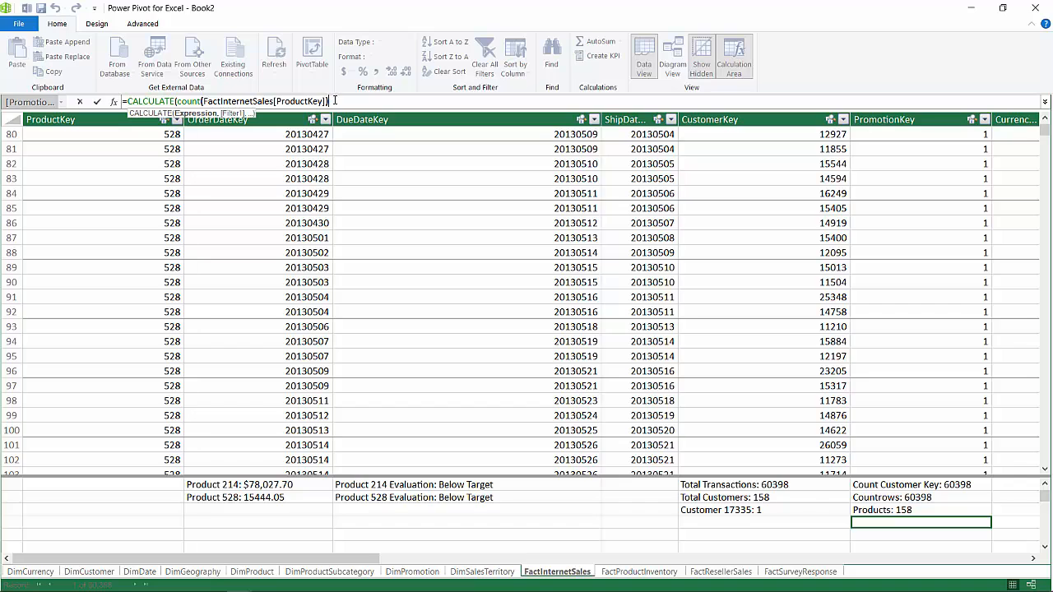
- Add FactInternetSales[ProductKey] as the column of the CALCULATE formula's filter argument
{"action": "type", "text": ","}
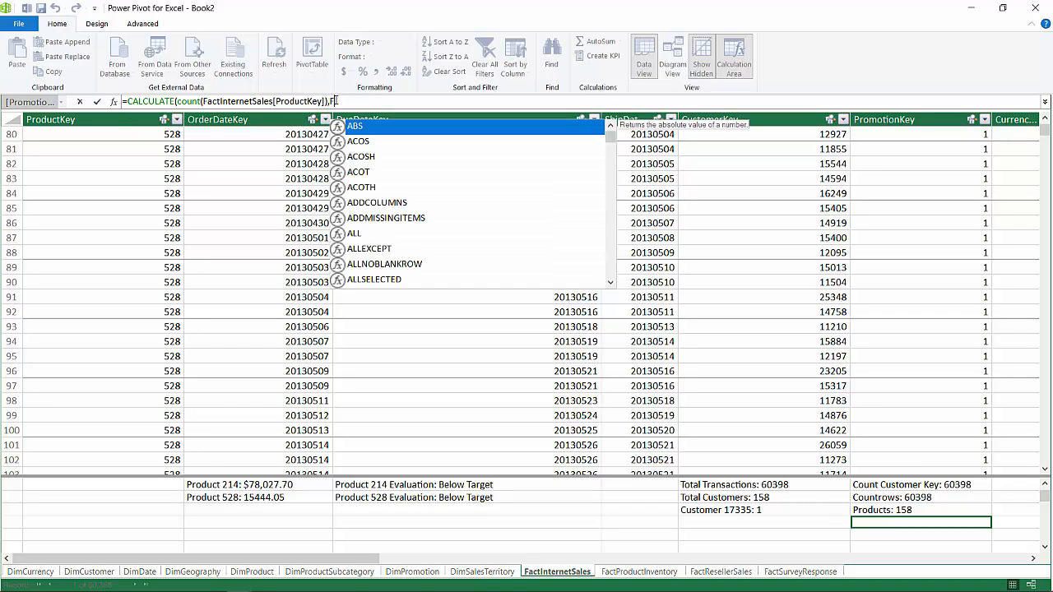
{"action": "type", "text": "Fac"}
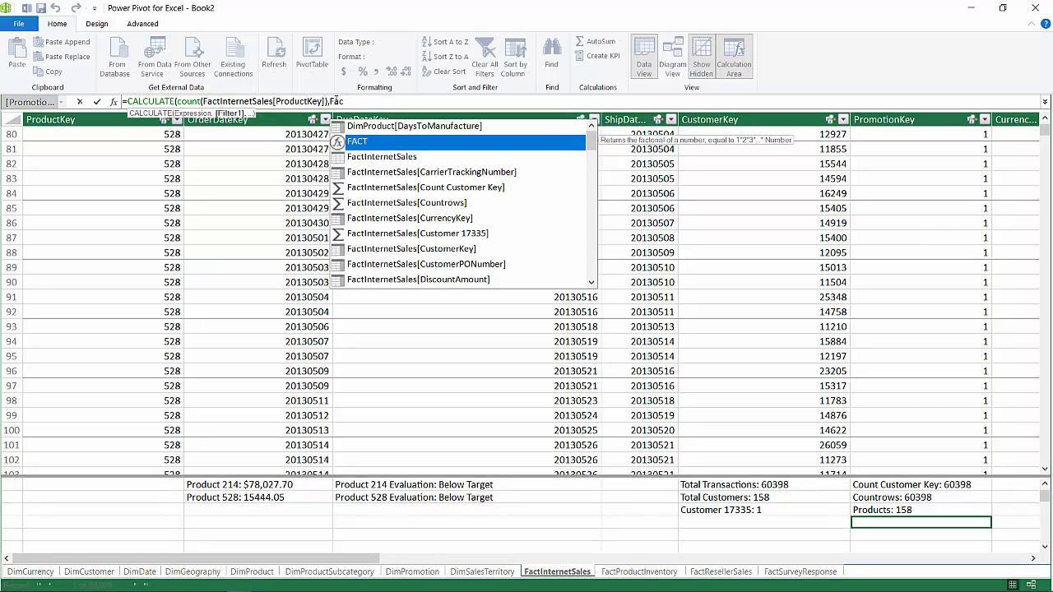
{"action": "type", "text": "tIntern"}
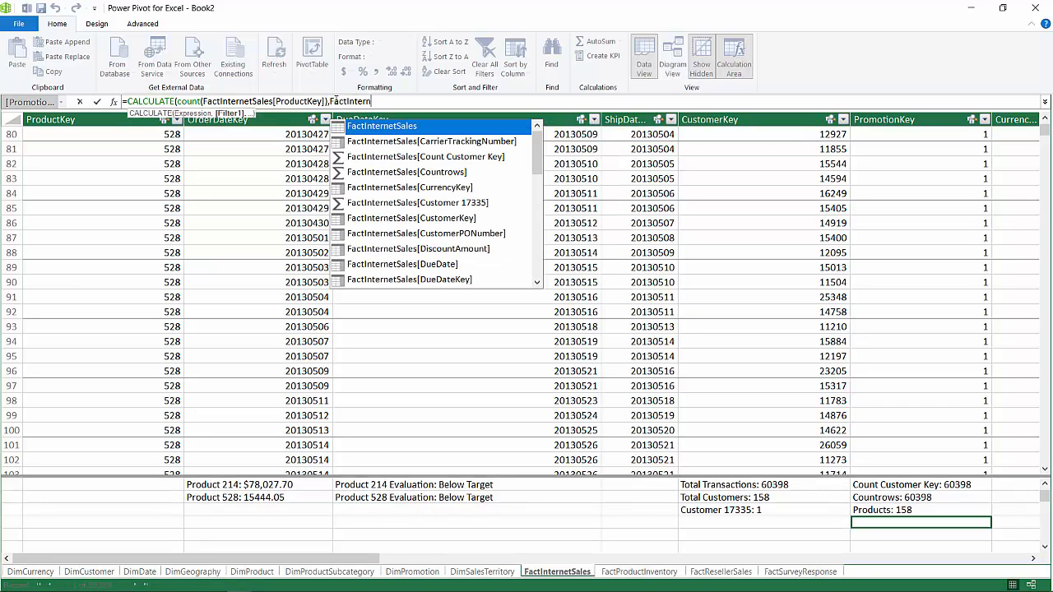
{"action": "key", "text": "Down"}
{"action": "key", "text": "Down"}
{"action": "key", "text": "Down"}
{"action": "key", "text": "Down"}
{"action": "key", "text": "Down"}
{"action": "key", "text": "Down"}
{"action": "key", "text": "Down"}
{"action": "key", "text": "Down"}
{"action": "key", "text": "Down"}
{"action": "key", "text": "Down"}
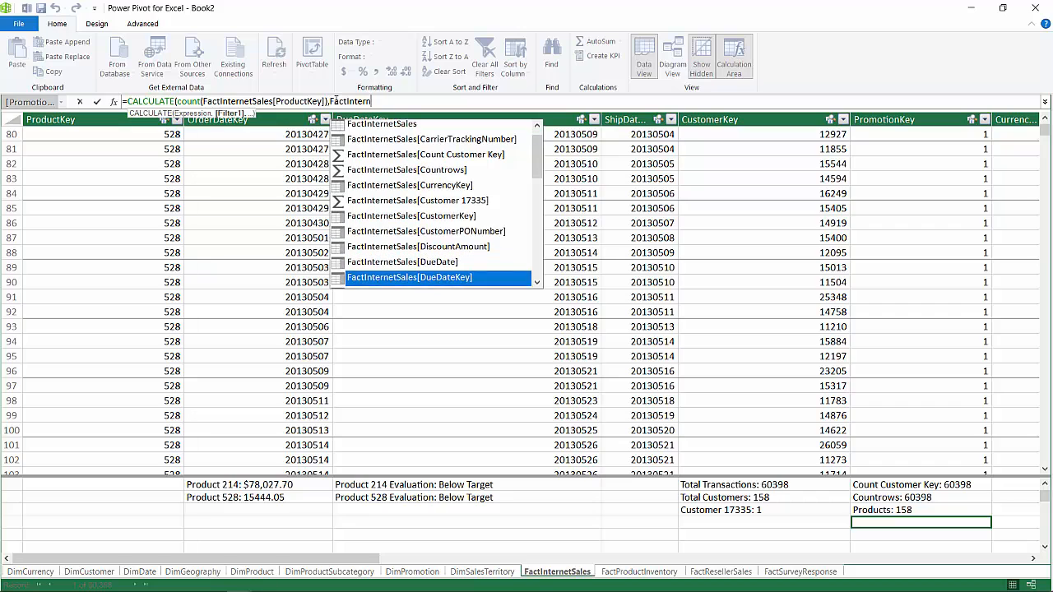
{"action": "key", "text": "Down"}
{"action": "key", "text": "Down"}
{"action": "key", "text": "Down"}
{"action": "key", "text": "Down"}
{"action": "key", "text": "Down"}
{"action": "key", "text": "Down"}
{"action": "key", "text": "Down"}
{"action": "key", "text": "Down"}
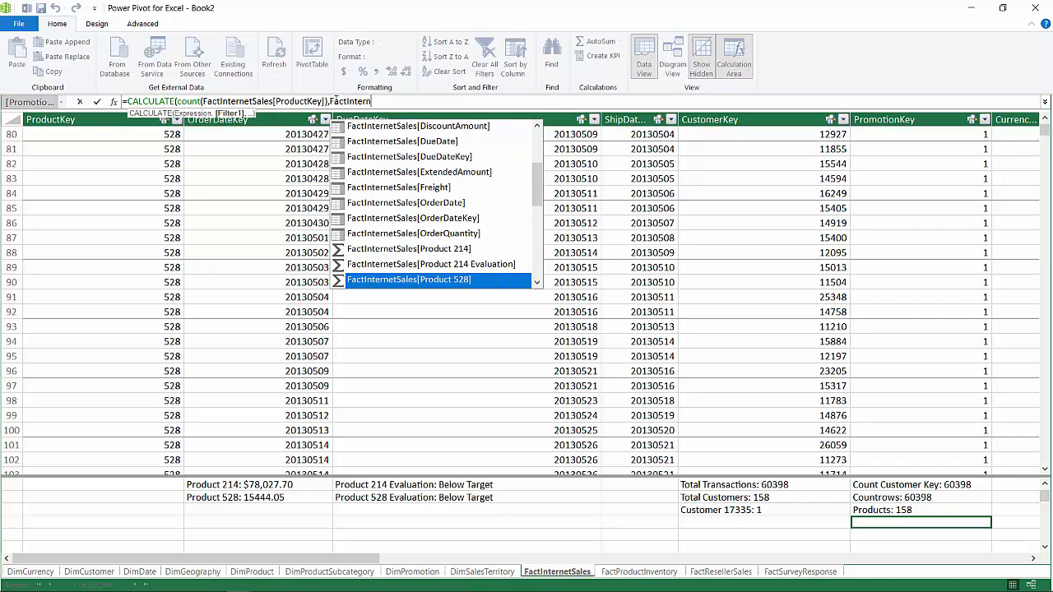
{"action": "key", "text": "Down"}
{"action": "key", "text": "Down"}
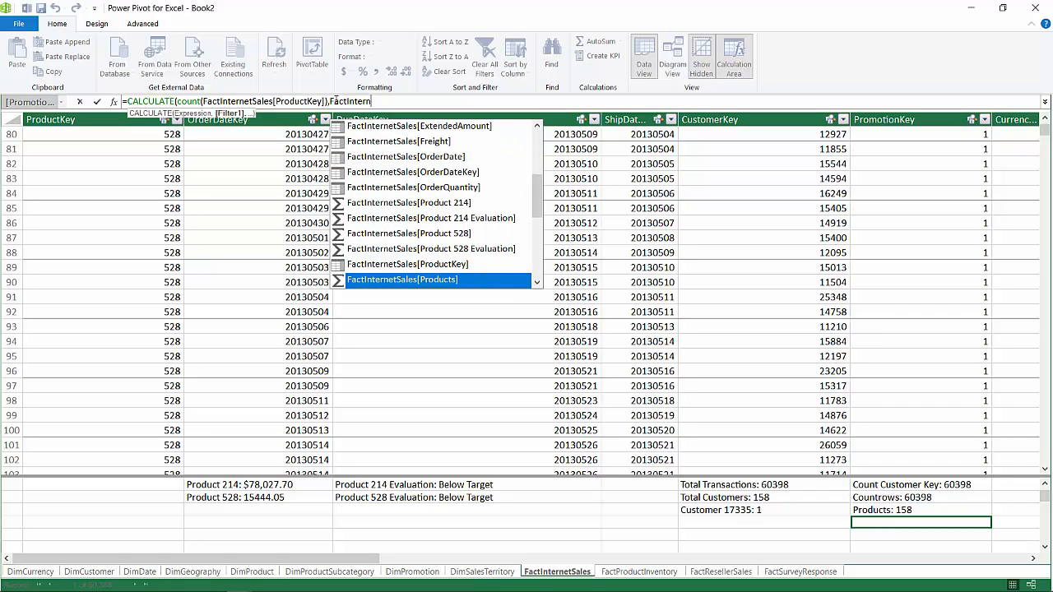
{"action": "key", "text": "Tab"}
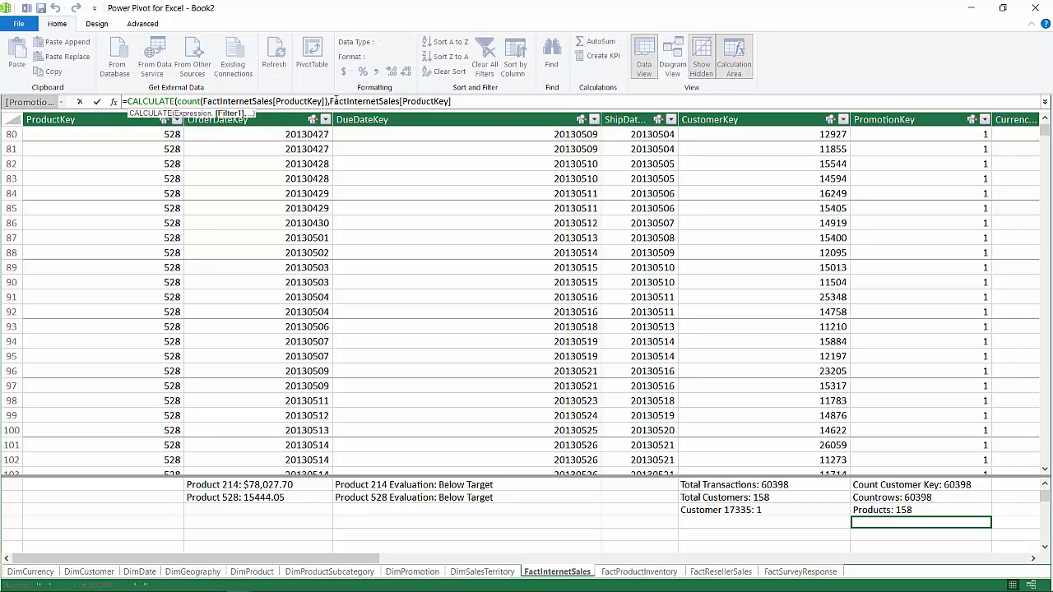
- Complete the filter condition with =528, close the CALCULATE formula and commit the measure
{"action": "type", "text": "="}
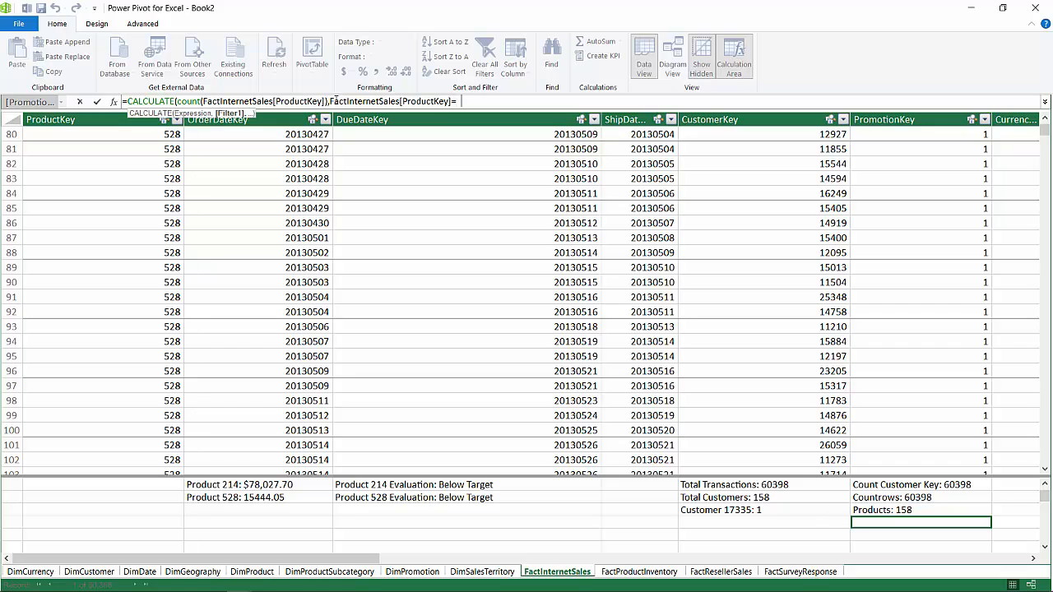
{"action": "type", "text": "528"}
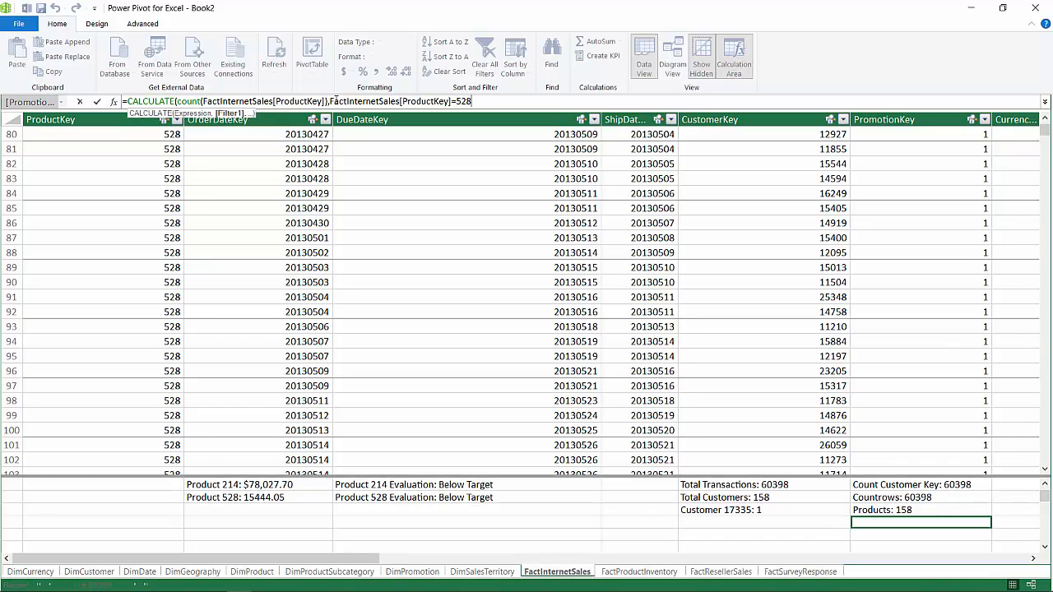
{"action": "type", "text": ")"}
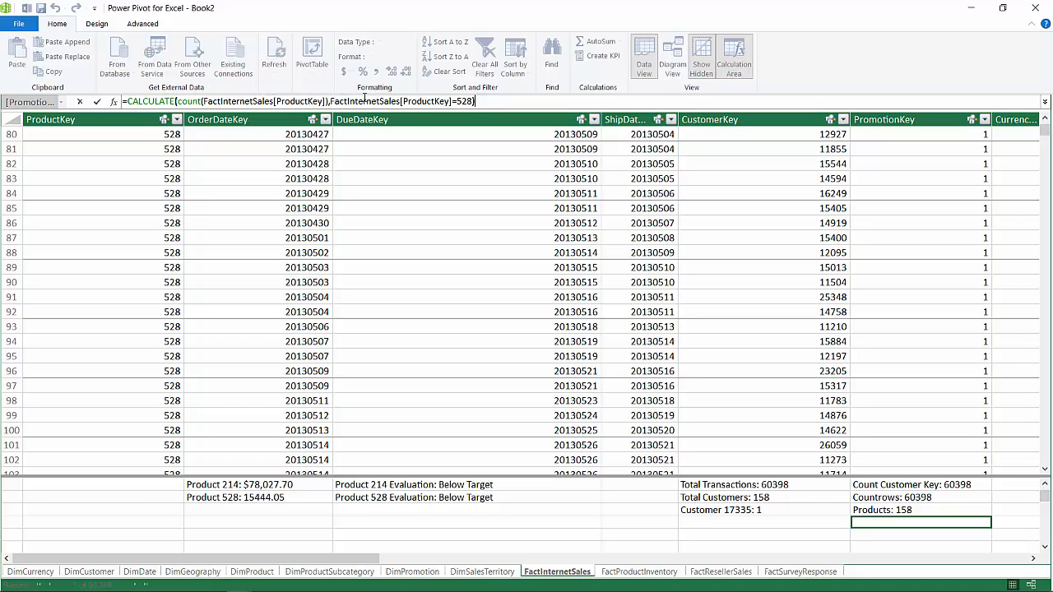
{"action": "key", "text": "Return"}
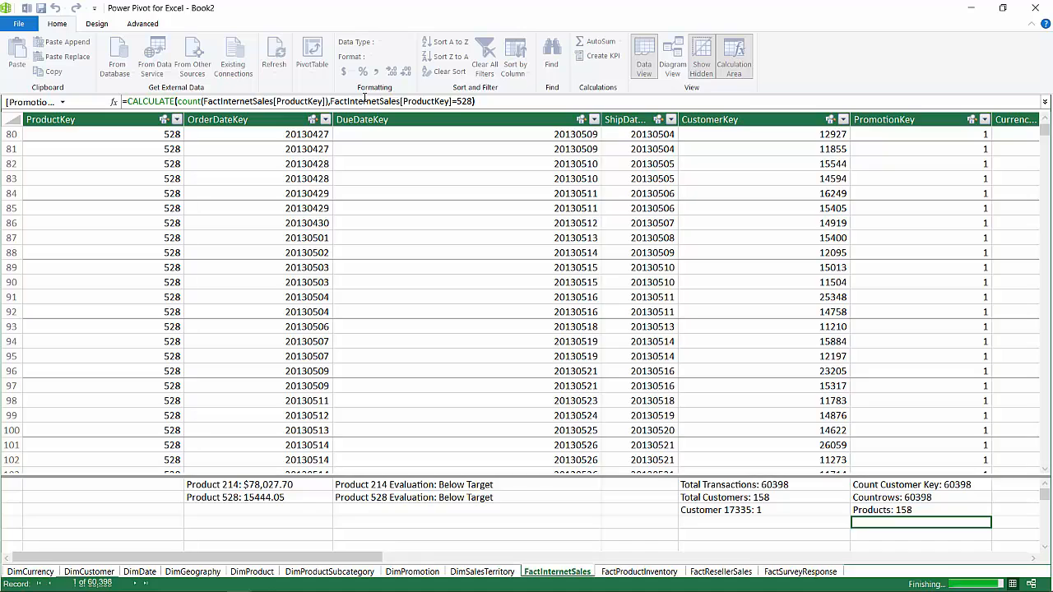